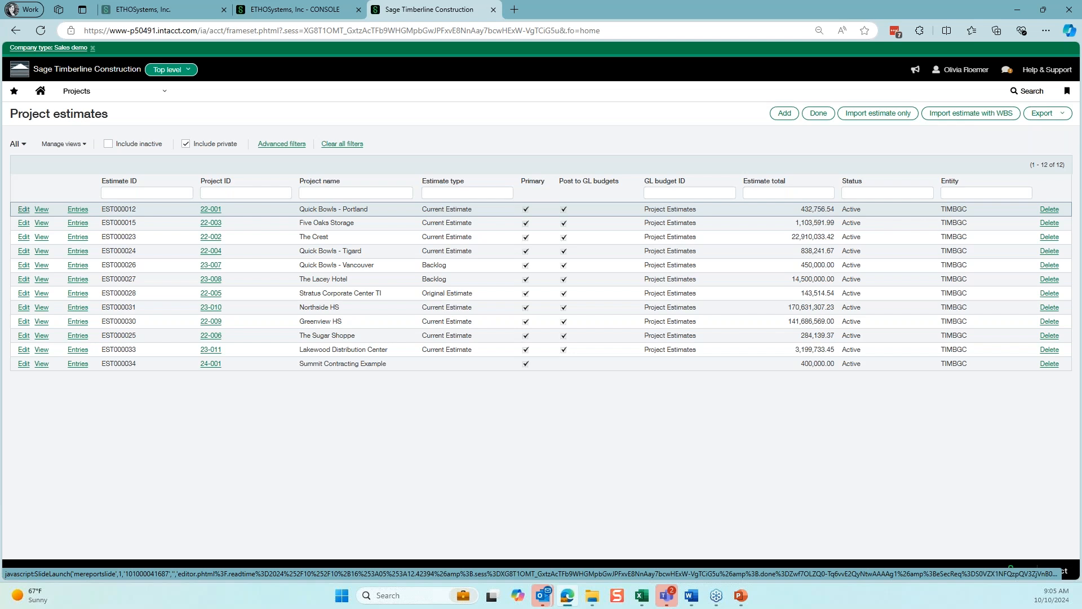
# Step: Open the Quick Bowls - Portland project estimate for editing and examine its GL integration settings and estimate entries
pyautogui.click(23, 210)
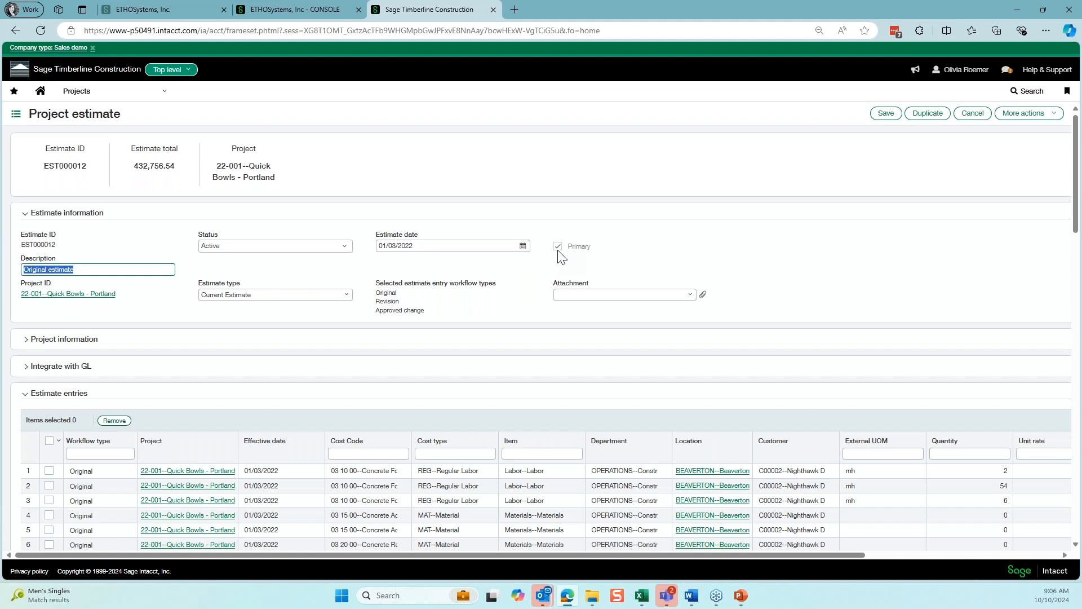
pyautogui.click(36, 369)
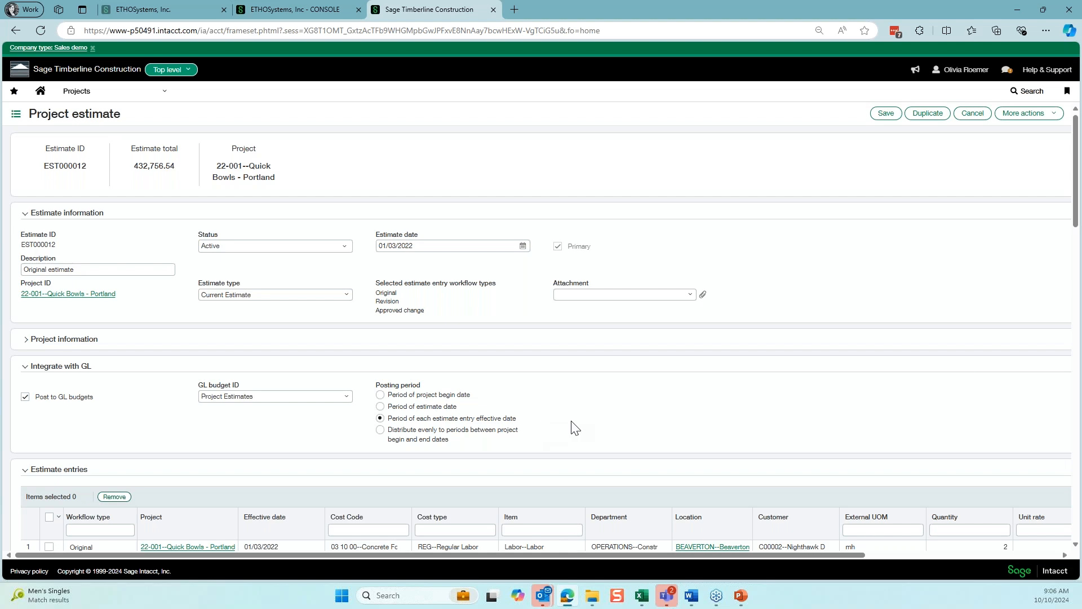
pyautogui.scroll(-3, 688, 390)
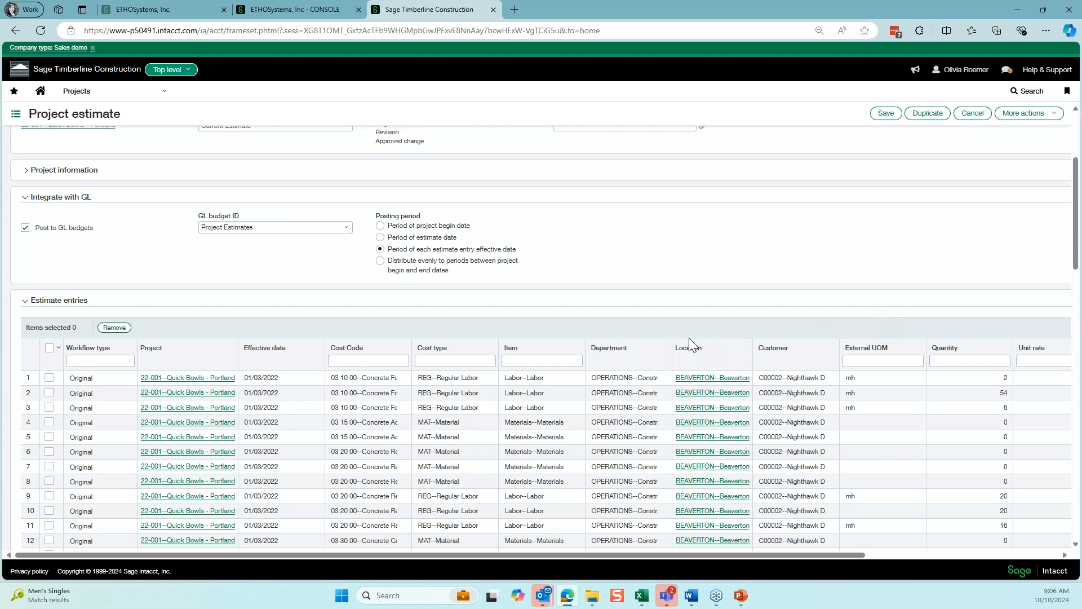
pyautogui.scroll(-1, 685, 332)
pyautogui.scroll(-3, 658, 371)
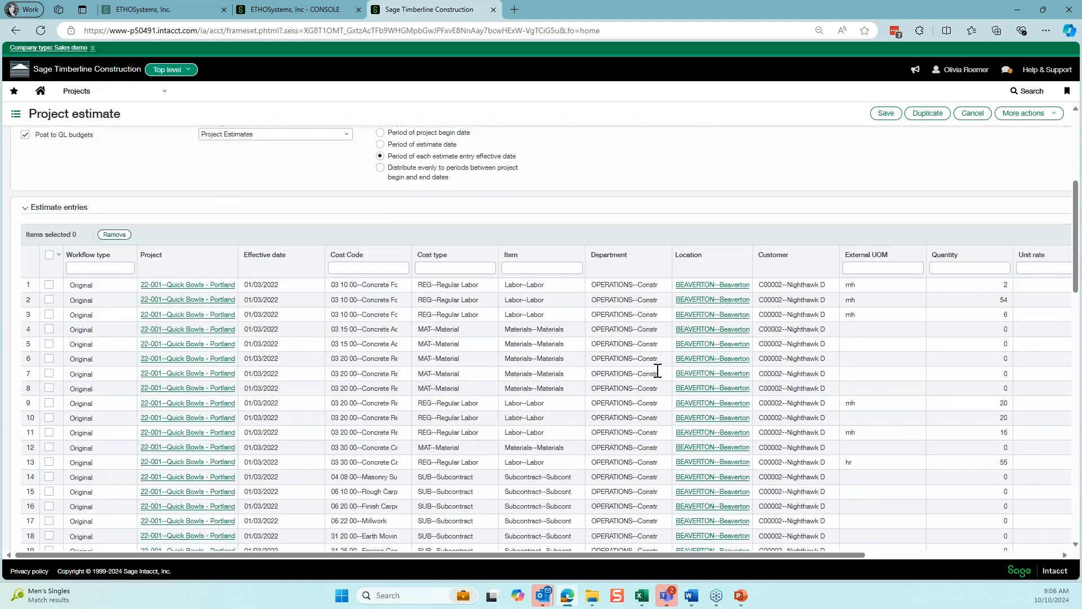
pyautogui.scroll(-1, 648, 369)
pyautogui.scroll(4, 564, 372)
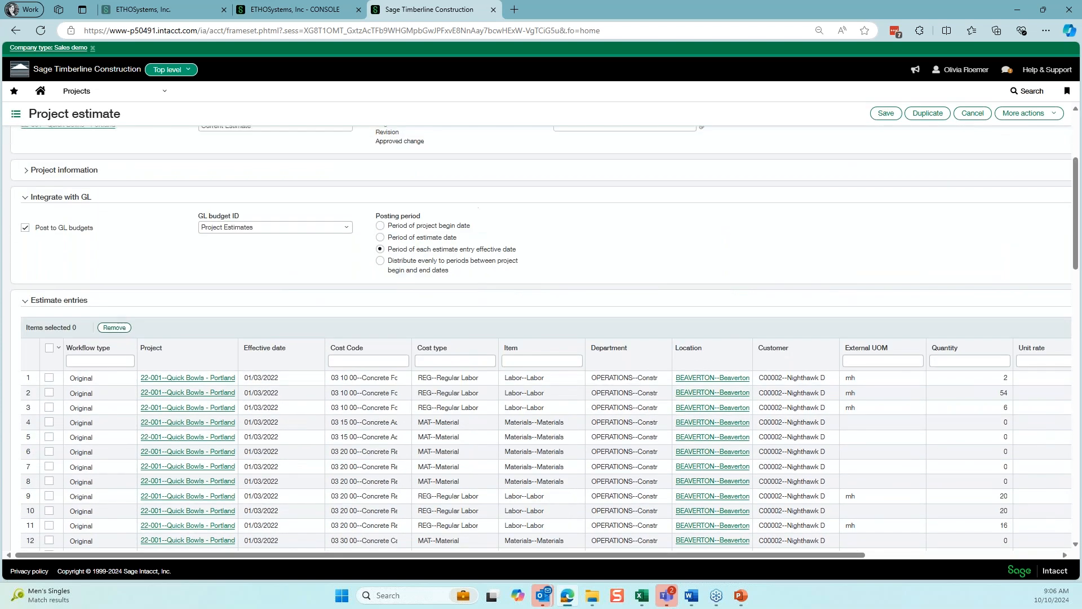
pyautogui.scroll(1, 472, 371)
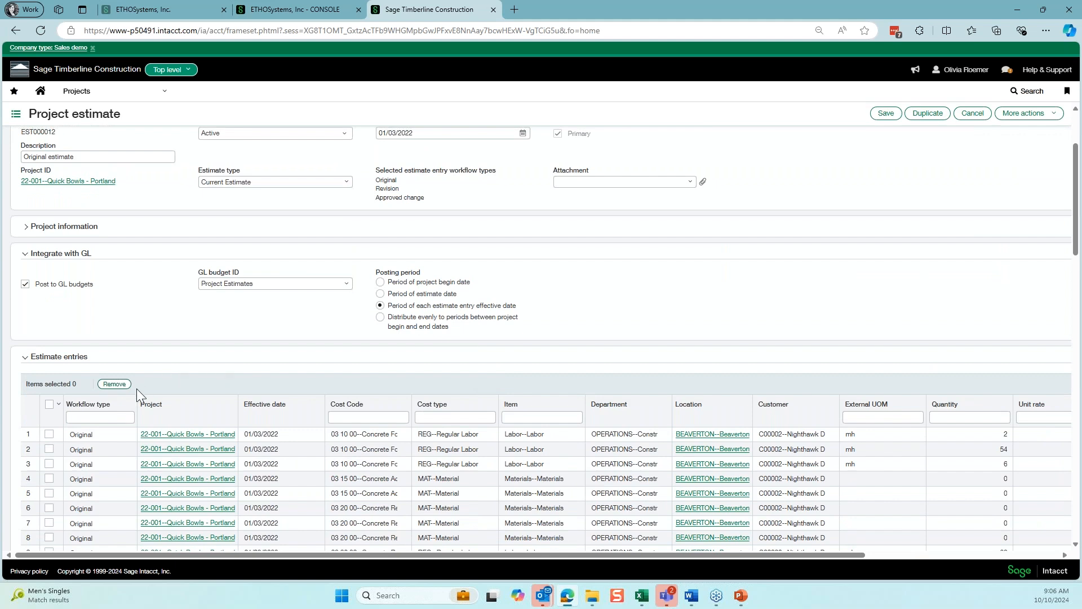
pyautogui.scroll(2, 307, 372)
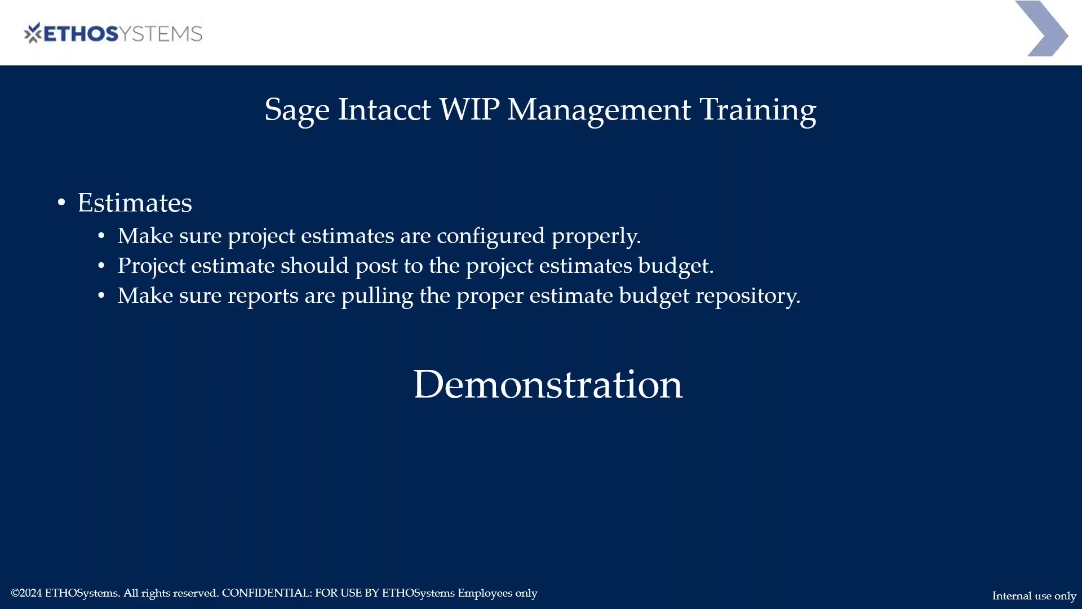
pyautogui.press('Right')
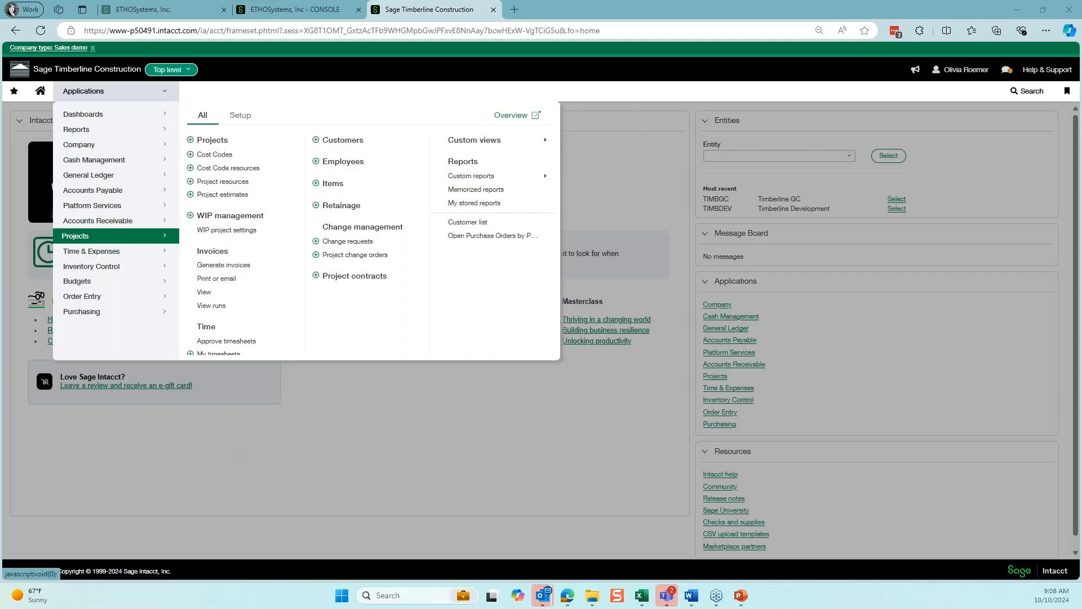
# Step: Open the Quick Bowls project contract and examine its price summary and GL budget posting settings
pyautogui.click(355, 275)
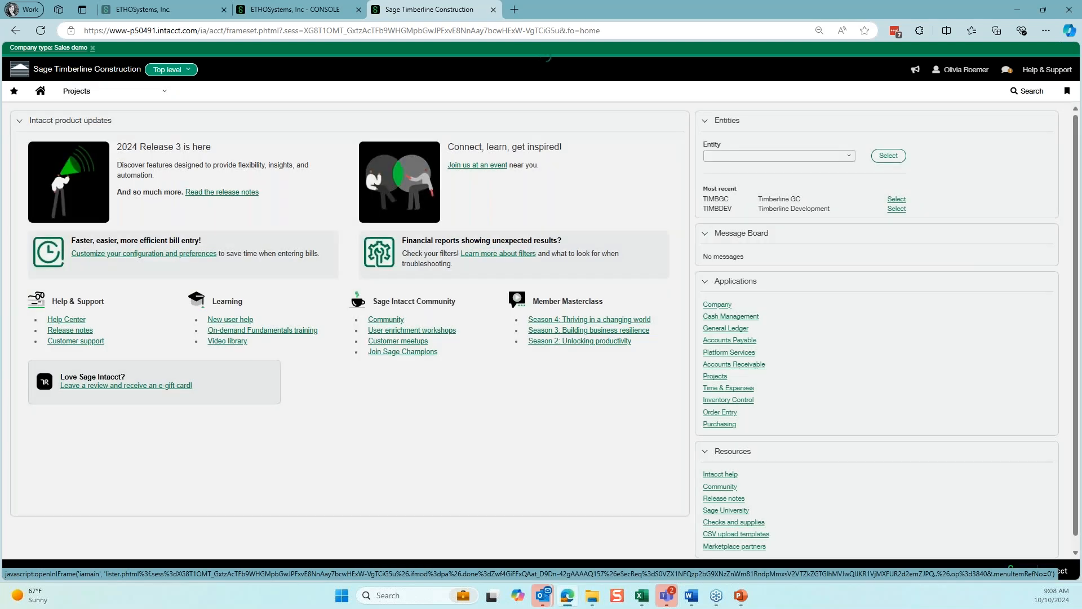
pyautogui.click(186, 143)
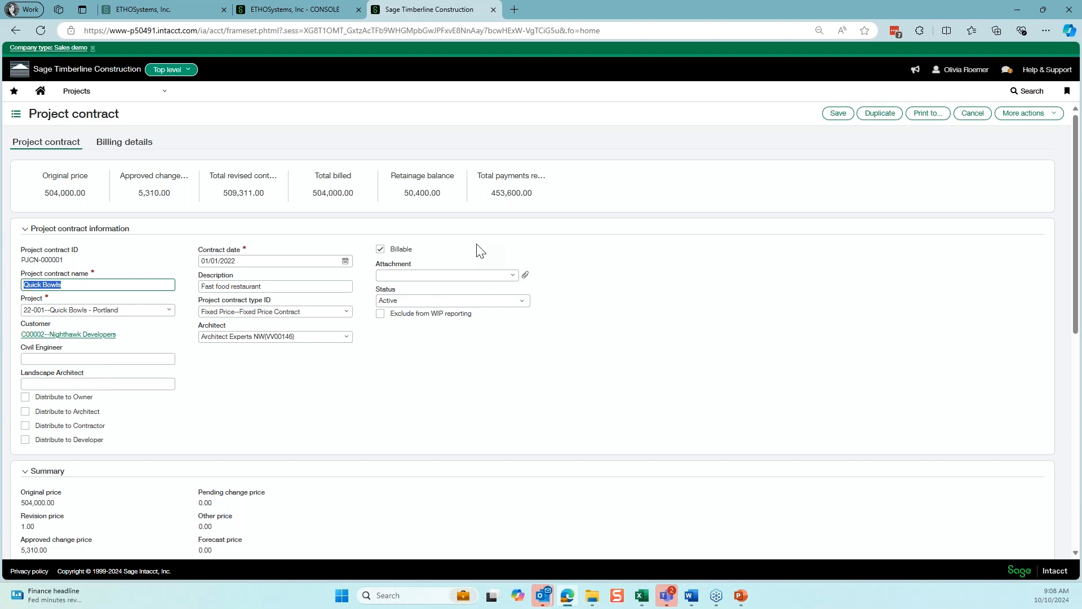
pyautogui.scroll(-3, 361, 333)
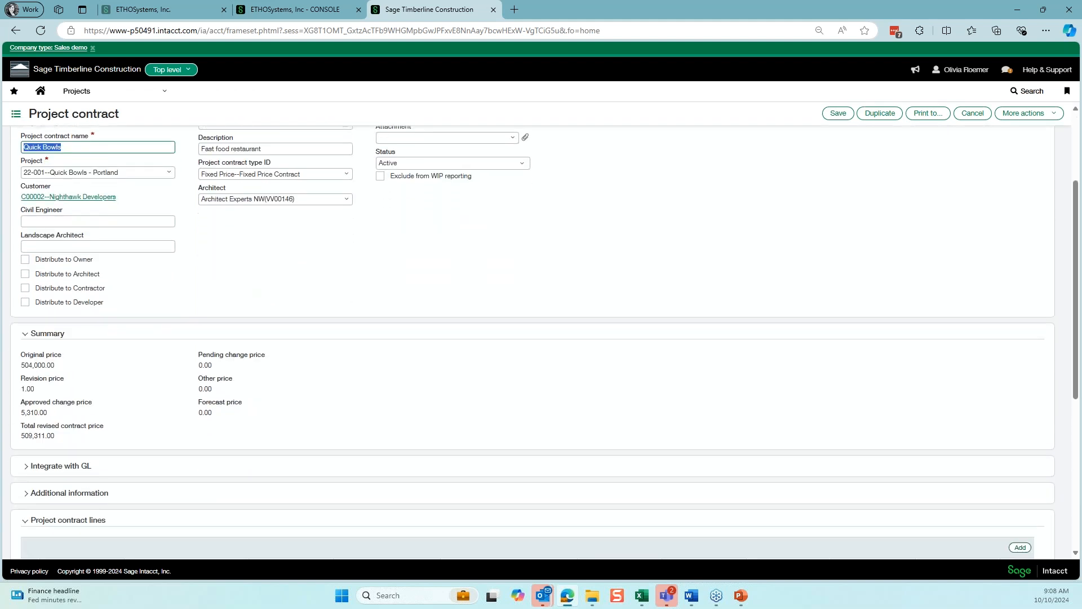
pyautogui.click(31, 434)
pyautogui.scroll(-2, 210, 379)
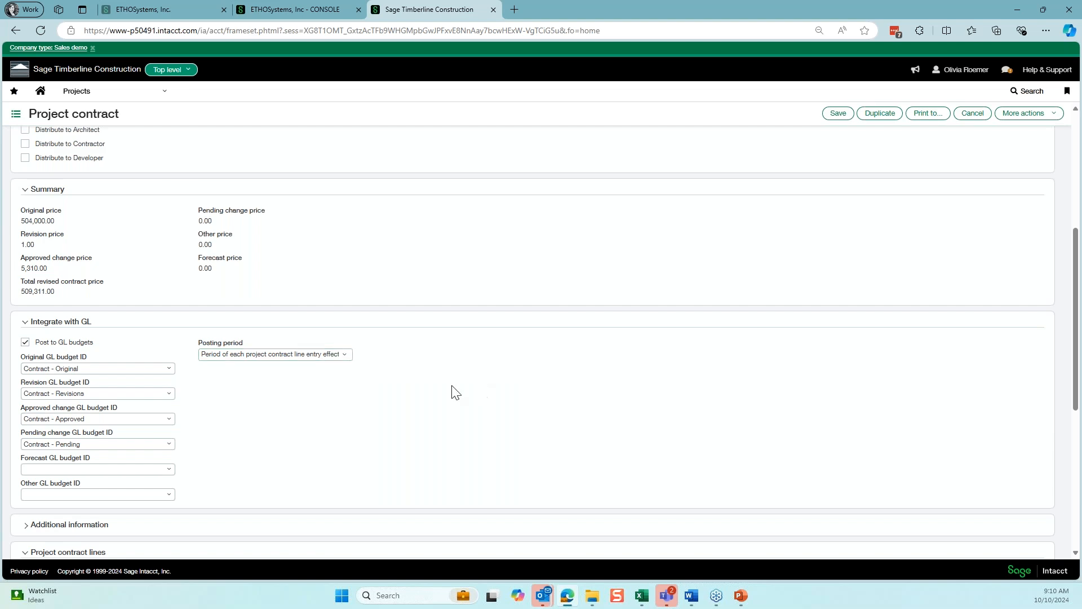
pyautogui.scroll(1, 504, 410)
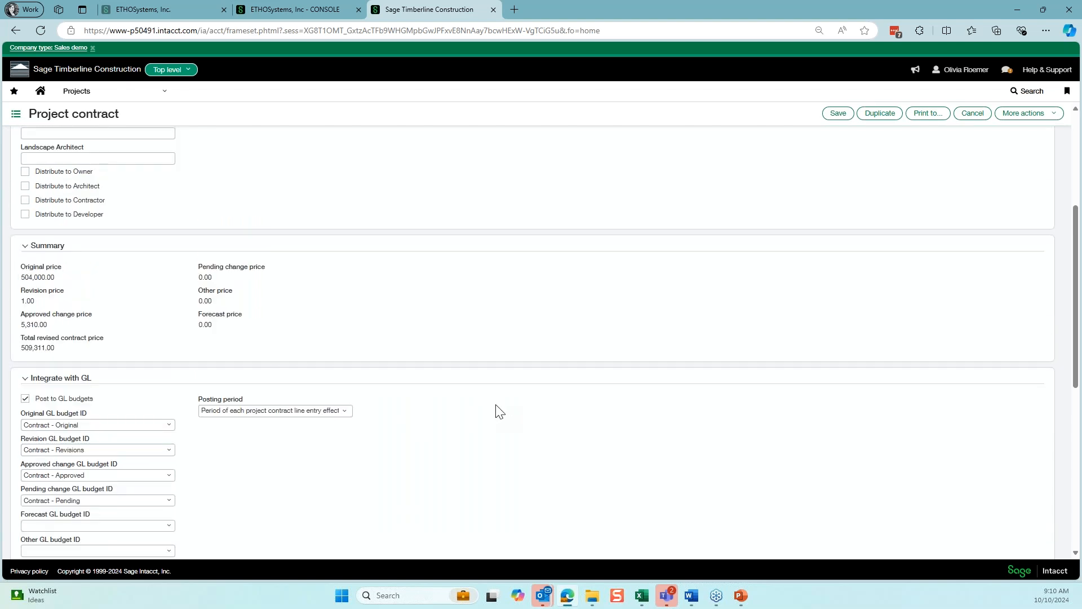
# Step: Review the Quick Bowls project contract lines and header totals, and switch back to the PowerPoint presentation
pyautogui.scroll(-6, 498, 411)
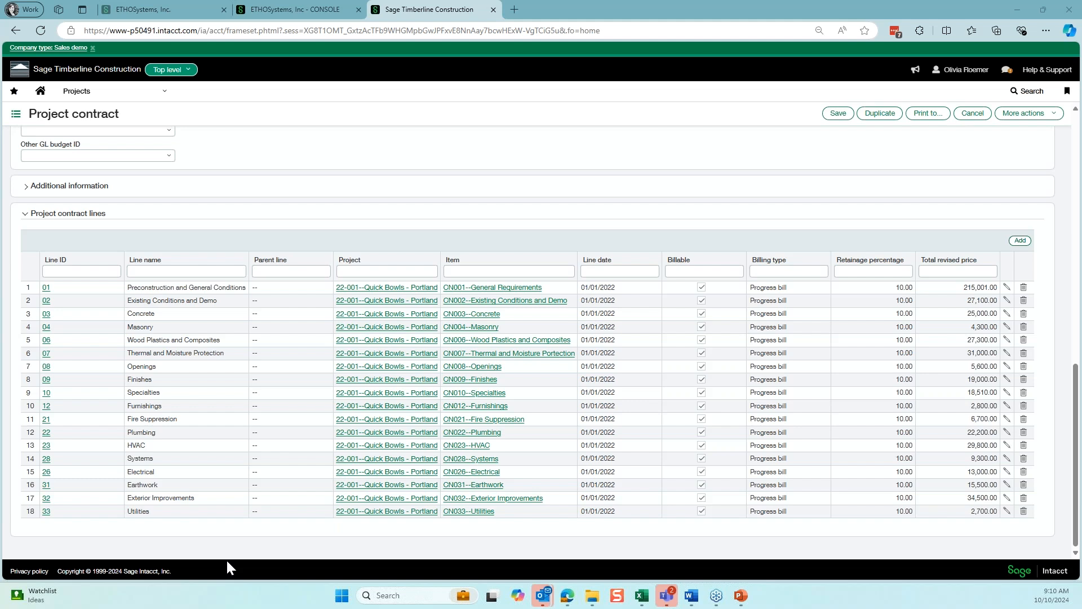
pyautogui.scroll(15, 197, 284)
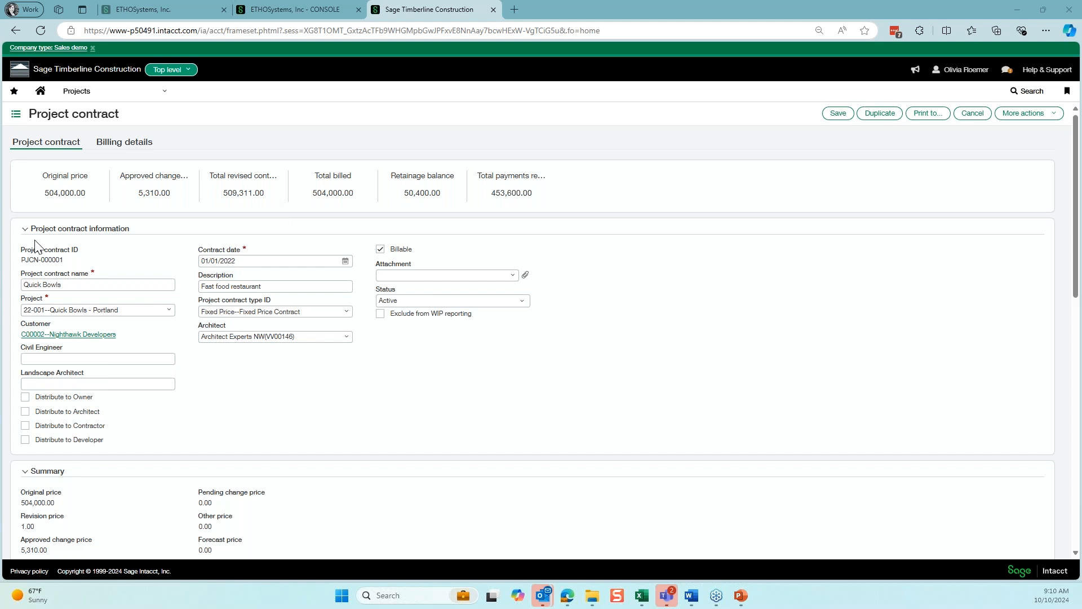
pyautogui.hotkey('alt', 'Tab')
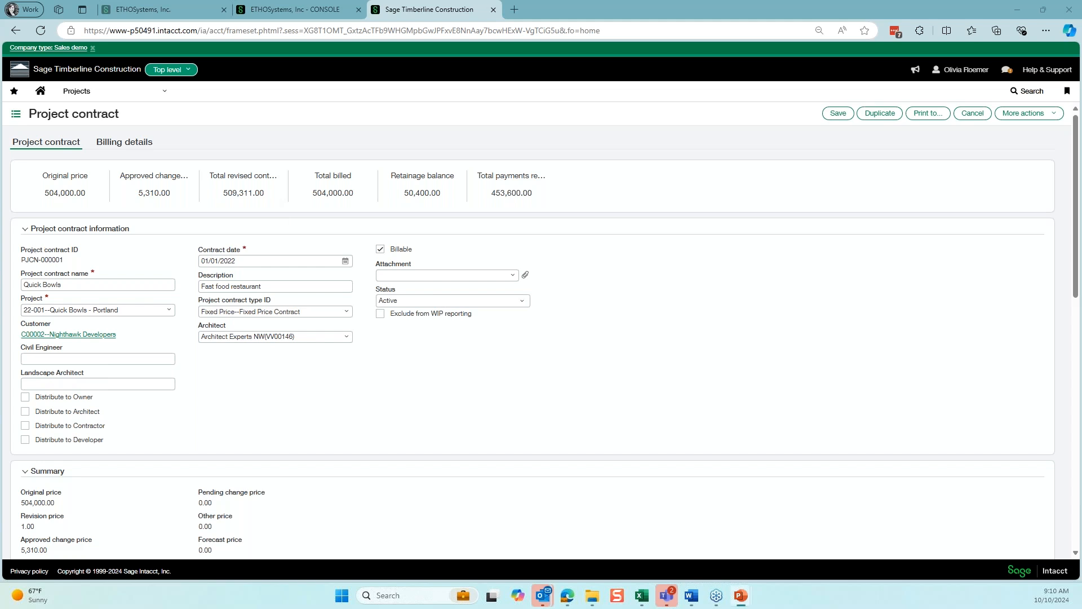
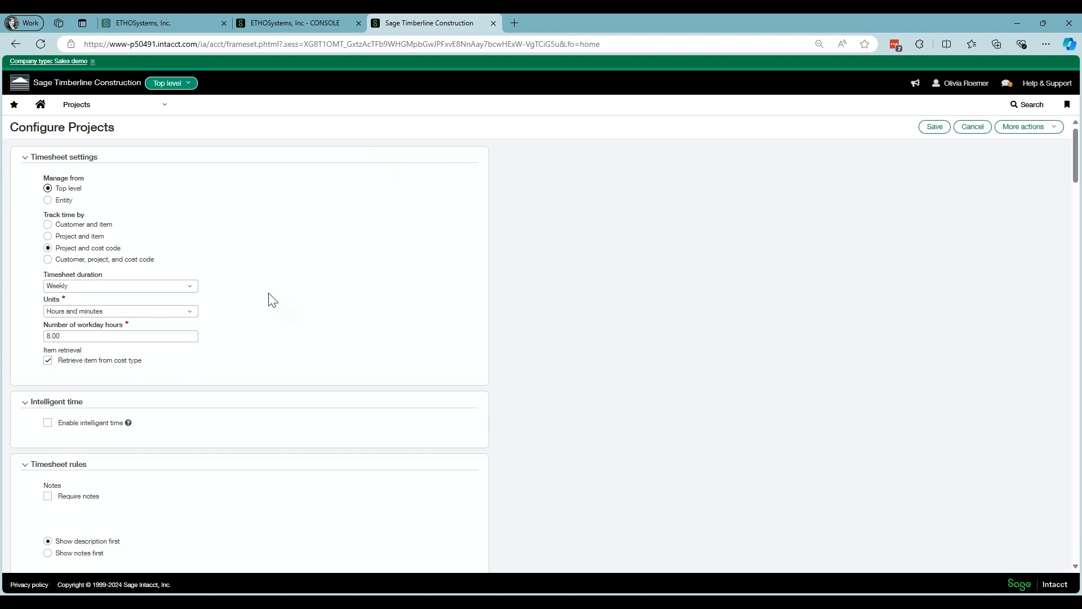
# Step: Review the WIP management accounts in the Projects configuration, including the selected cost accounts, and save the configuration
pyautogui.scroll(-10, 309, 278)
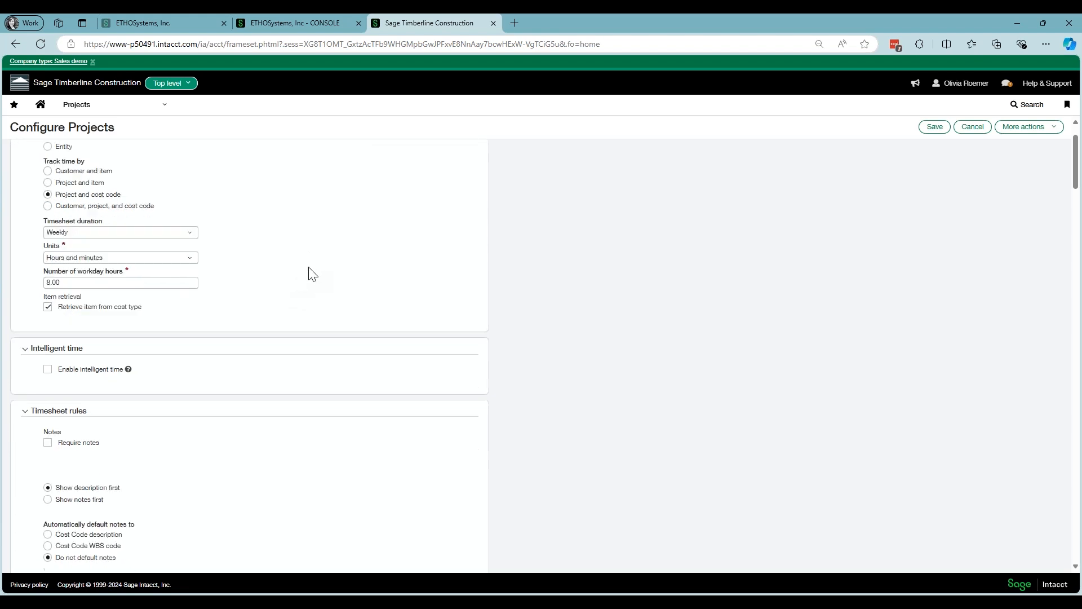
pyautogui.scroll(-20, 309, 278)
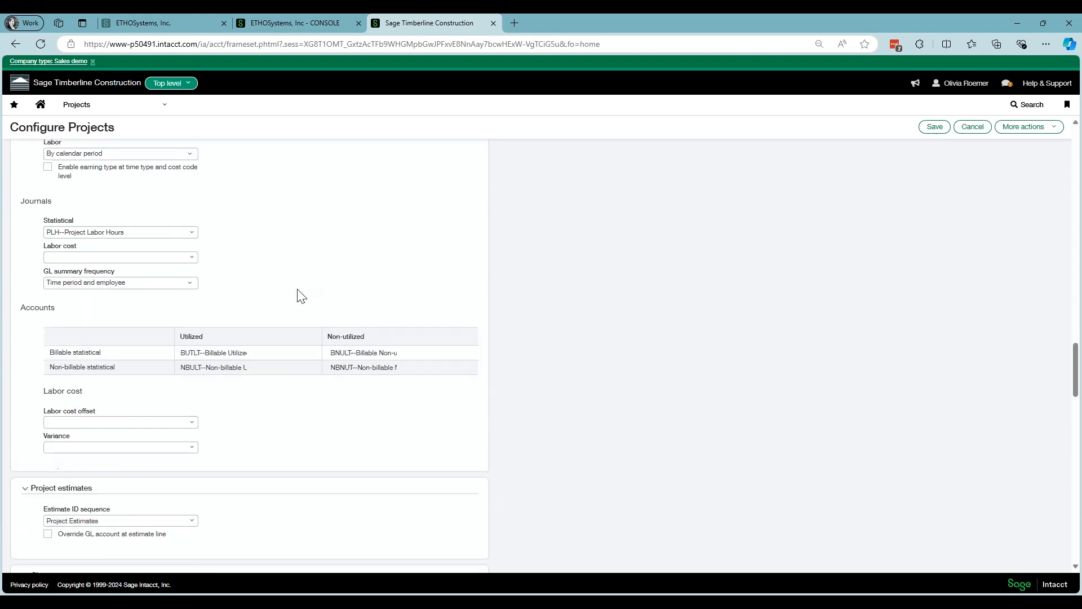
pyautogui.scroll(1, 292, 332)
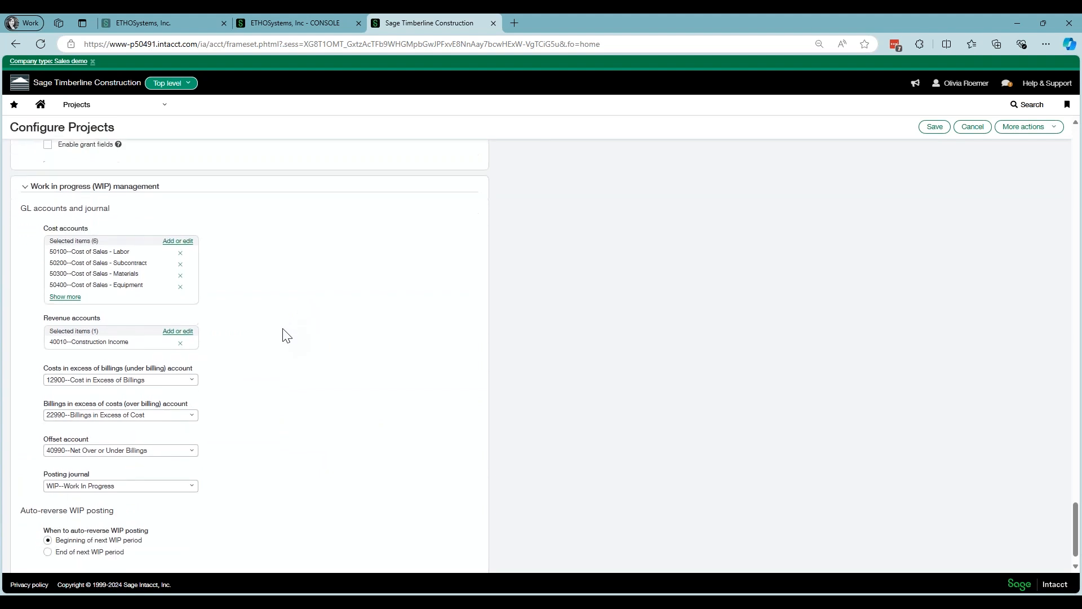
pyautogui.scroll(-1, 284, 330)
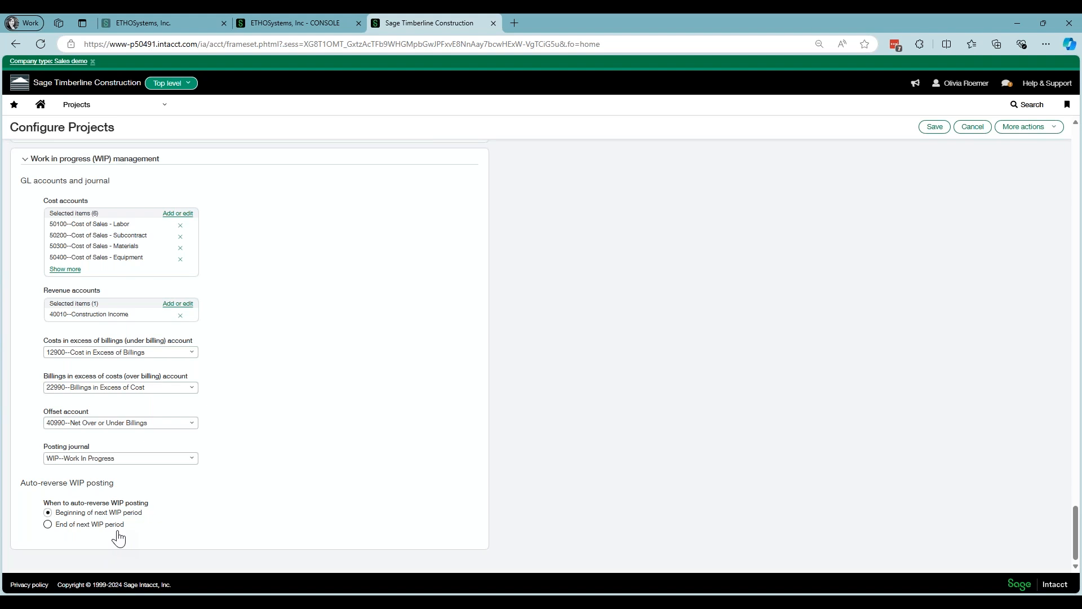
pyautogui.click(184, 221)
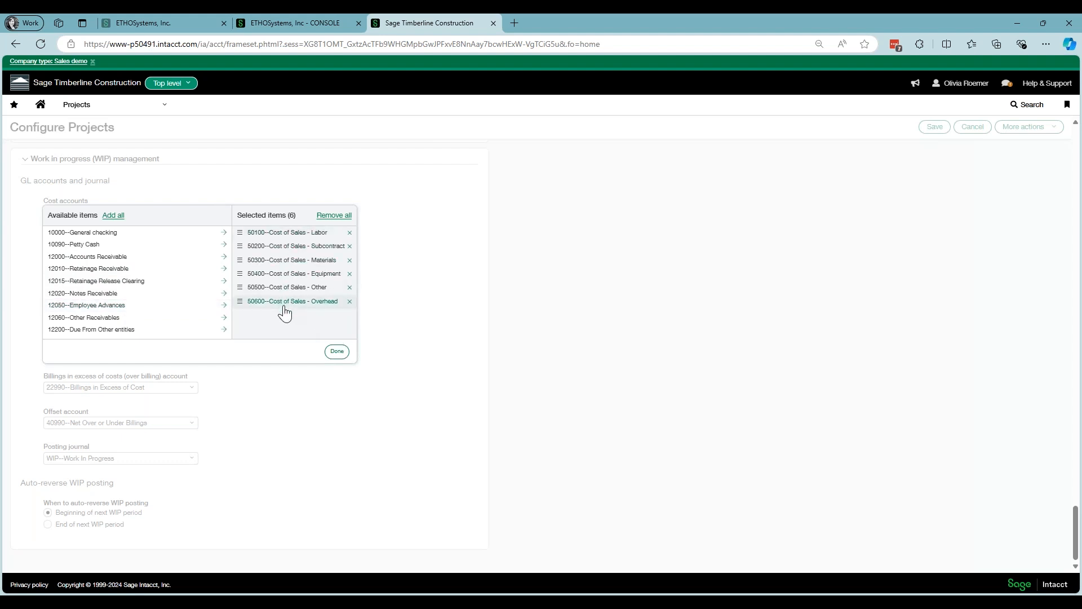
pyautogui.click(337, 351)
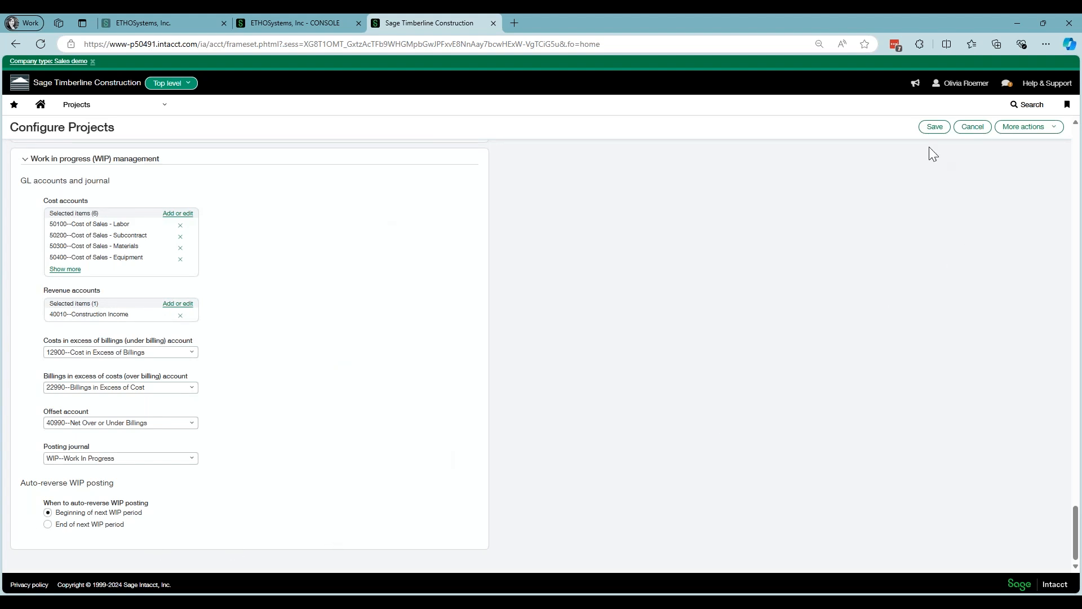
pyautogui.click(934, 127)
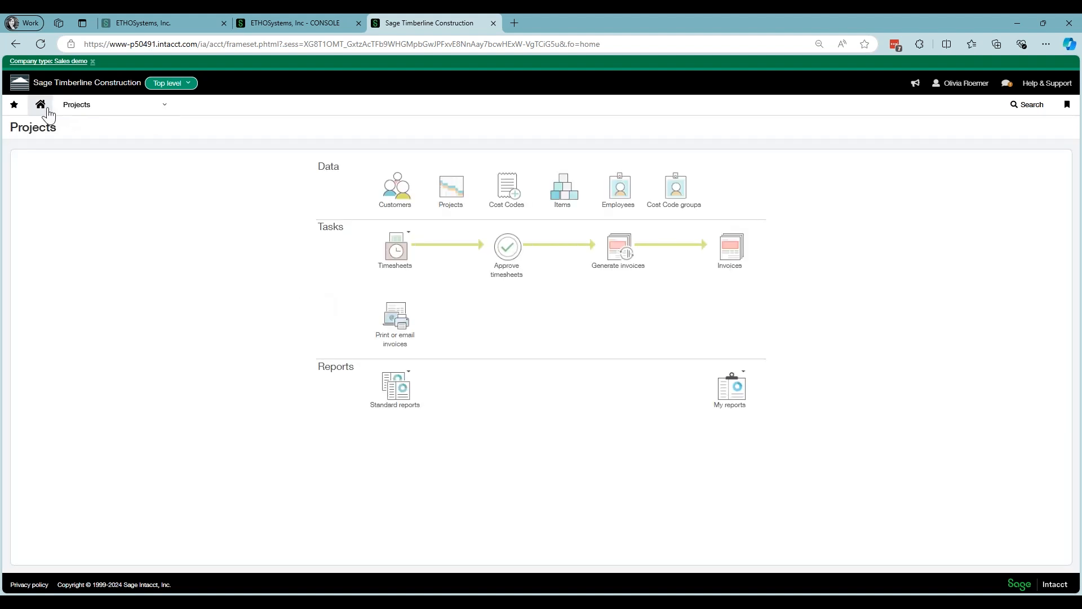
pyautogui.click(90, 112)
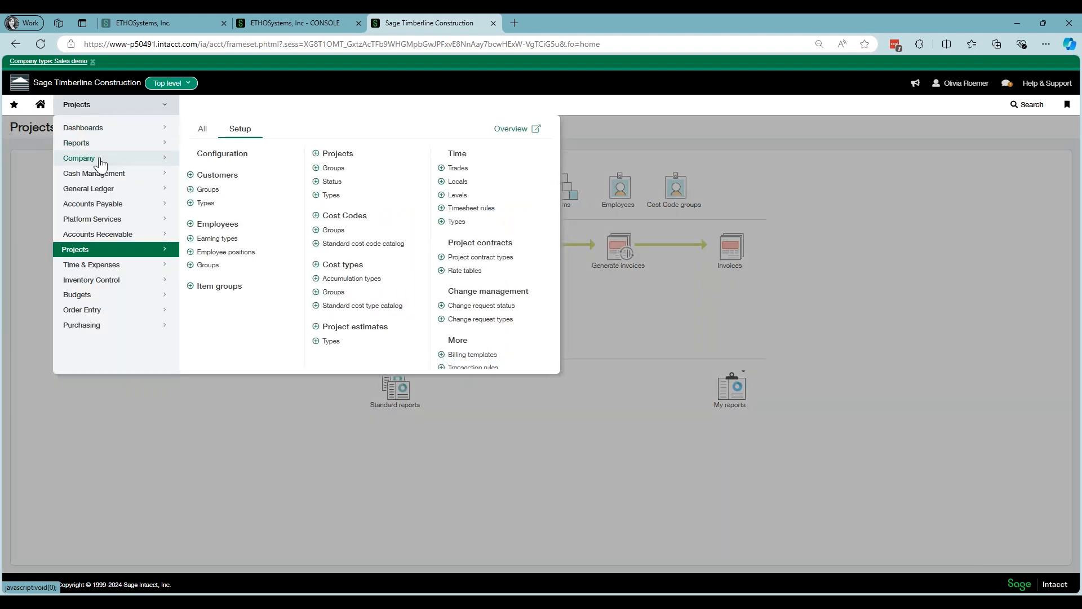
pyautogui.click(100, 163)
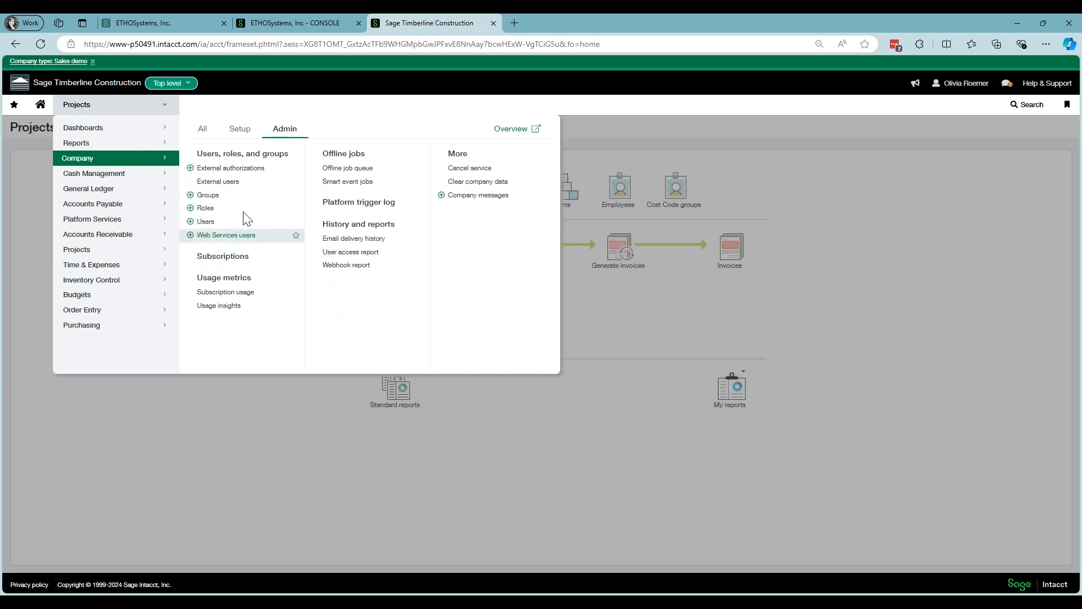
pyautogui.click(217, 221)
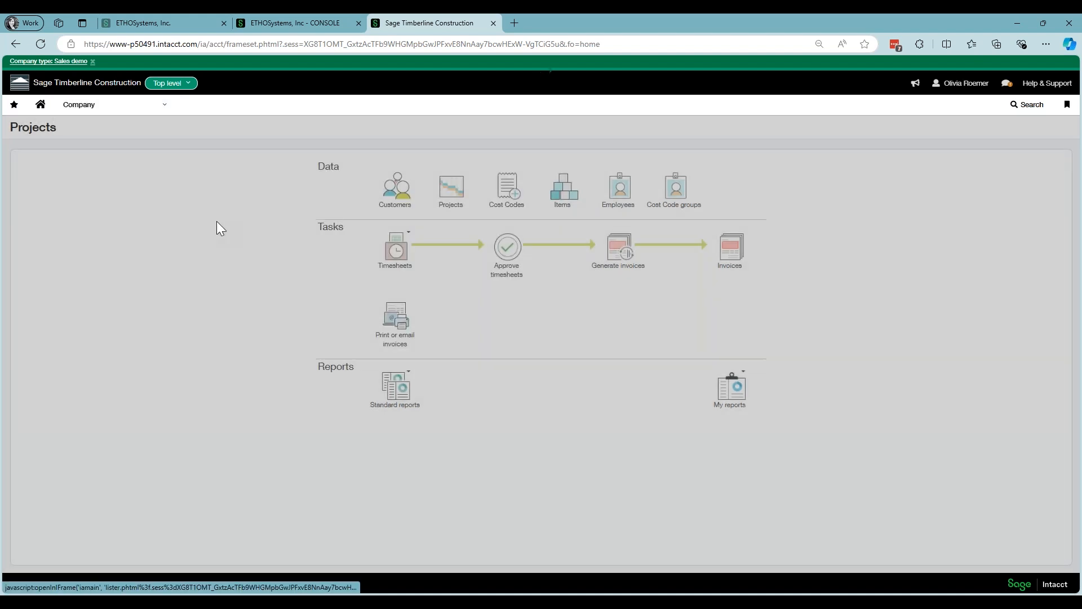
# Step: Open the Projects permissions in the Admin role's subscriptions
pyautogui.click(76, 104)
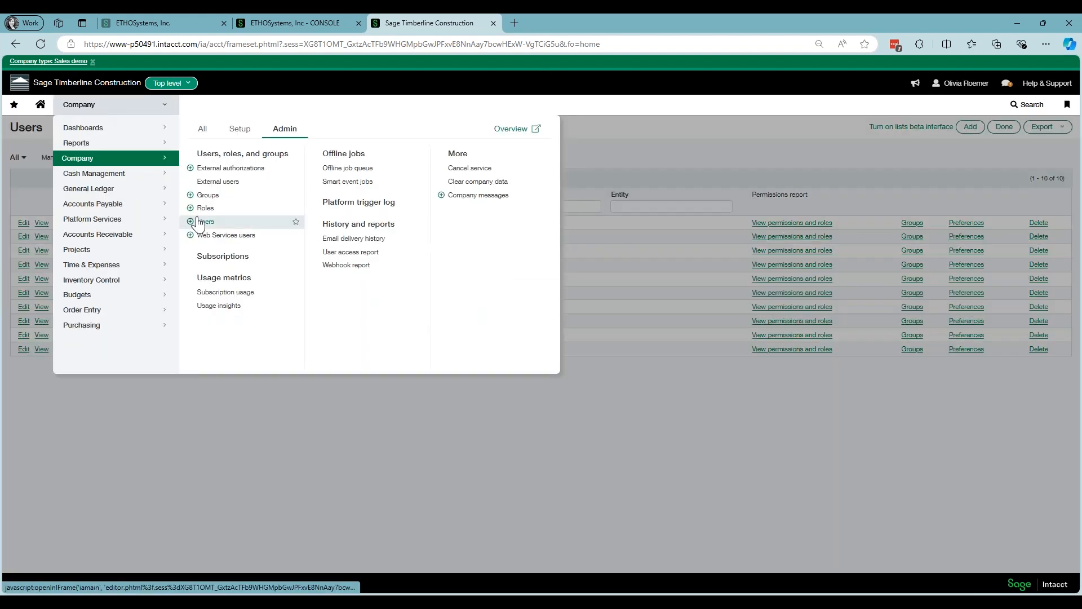
pyautogui.click(205, 208)
pyautogui.click(862, 236)
pyautogui.click(579, 352)
# Step: Grant the Admin role List, View, Add, Edit, Delete and Post permissions for WIP management, and save the Projects permissions
pyautogui.scroll(-10, 477, 339)
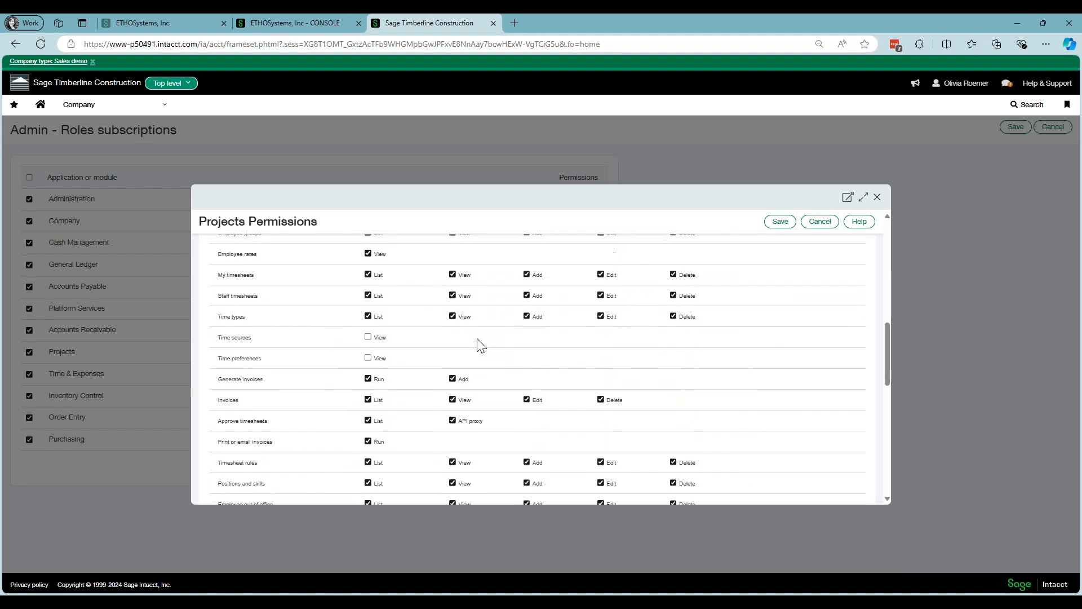
pyautogui.scroll(-10, 477, 345)
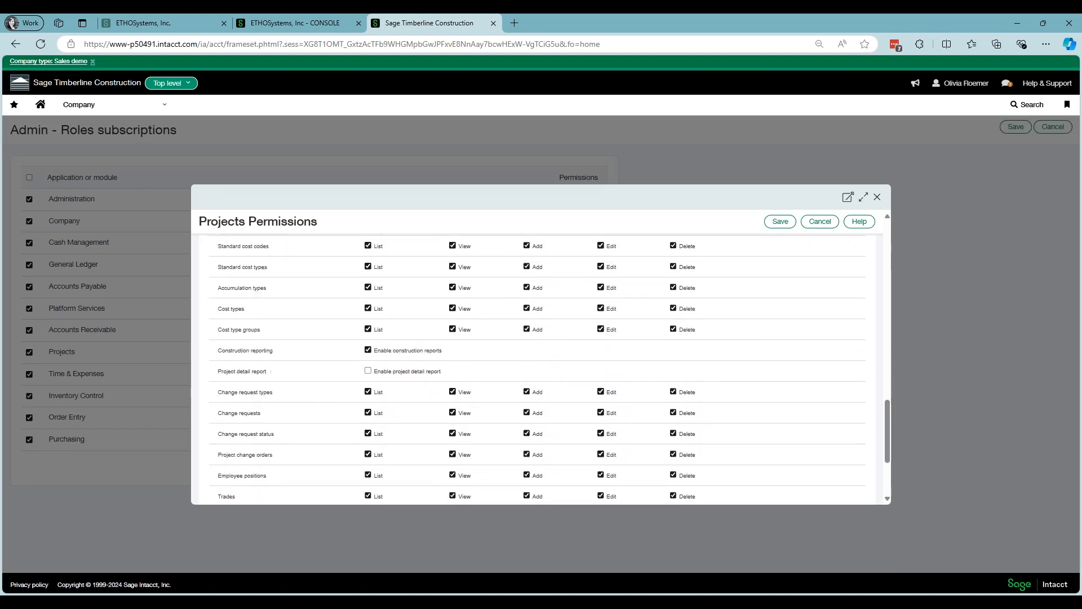
pyautogui.scroll(10, 482, 344)
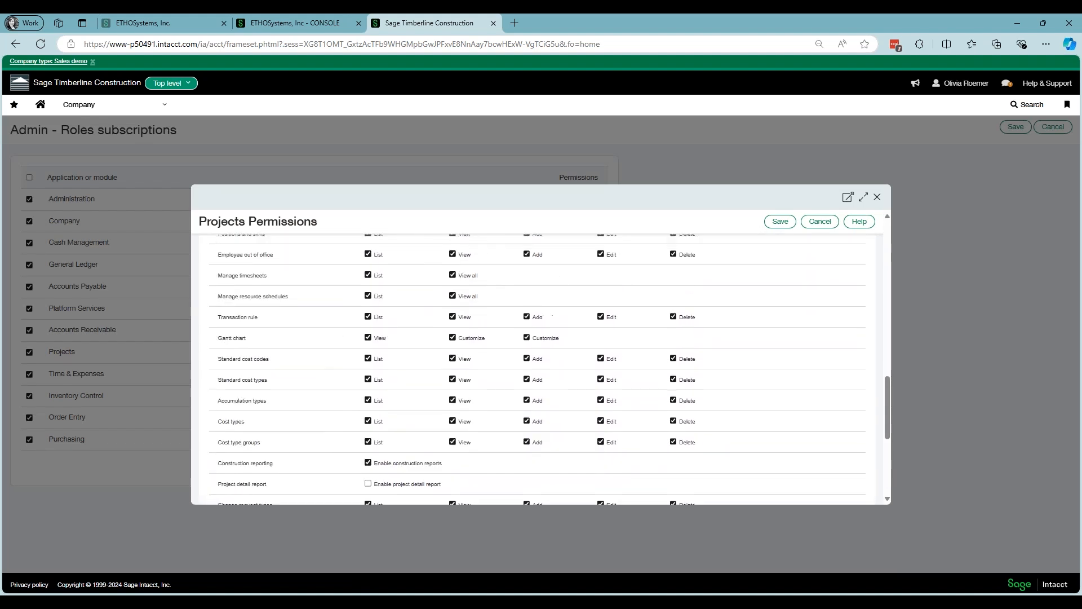
pyautogui.scroll(3, 481, 346)
pyautogui.scroll(-1, 479, 345)
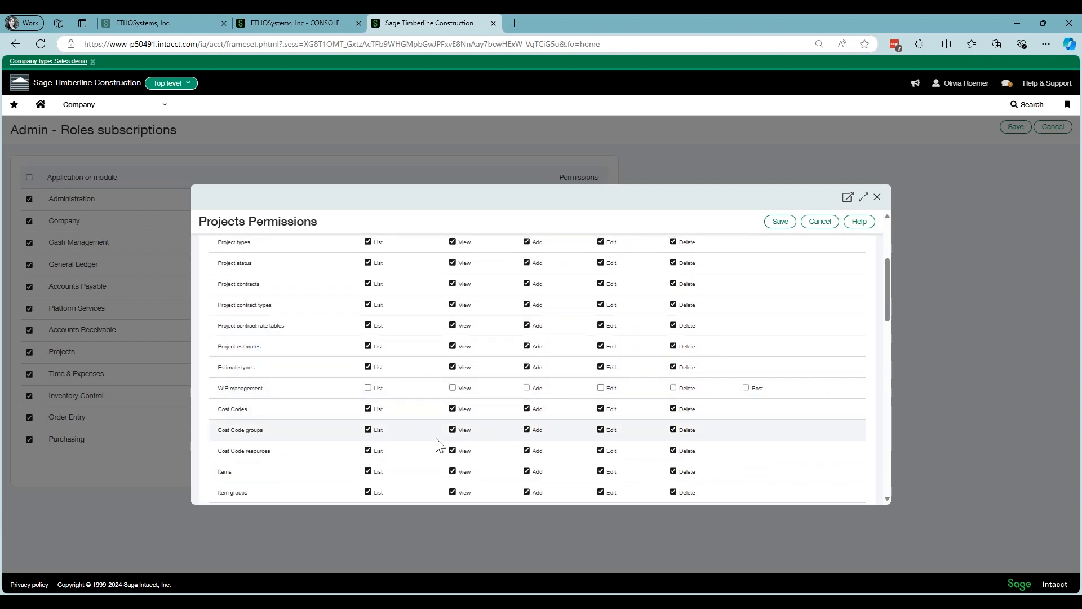
pyautogui.click(368, 387)
pyautogui.click(452, 387)
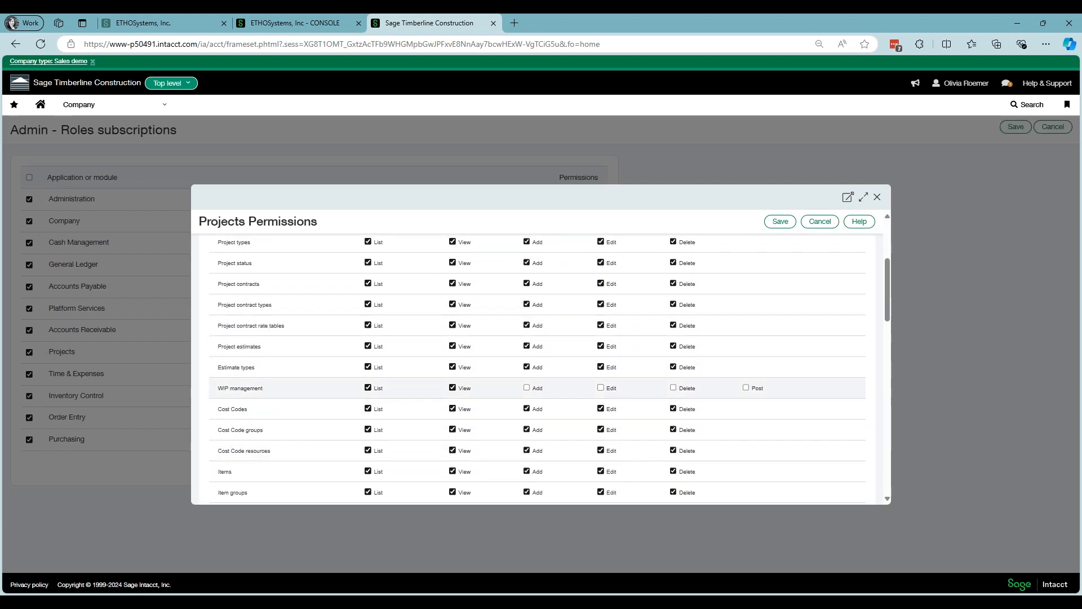
pyautogui.click(527, 388)
pyautogui.click(601, 388)
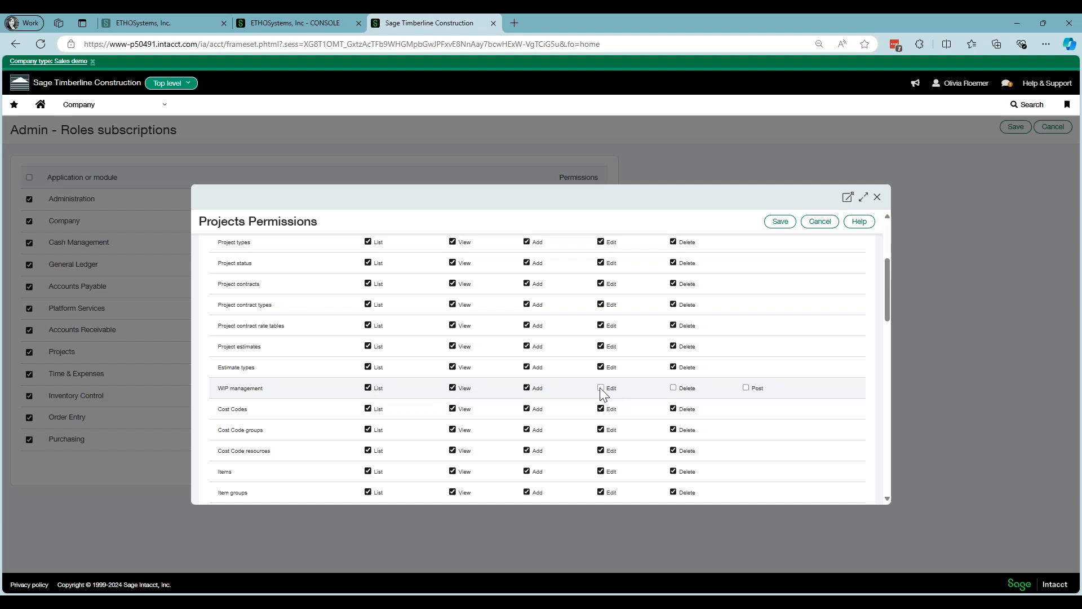
pyautogui.click(673, 388)
pyautogui.click(747, 388)
pyautogui.click(790, 222)
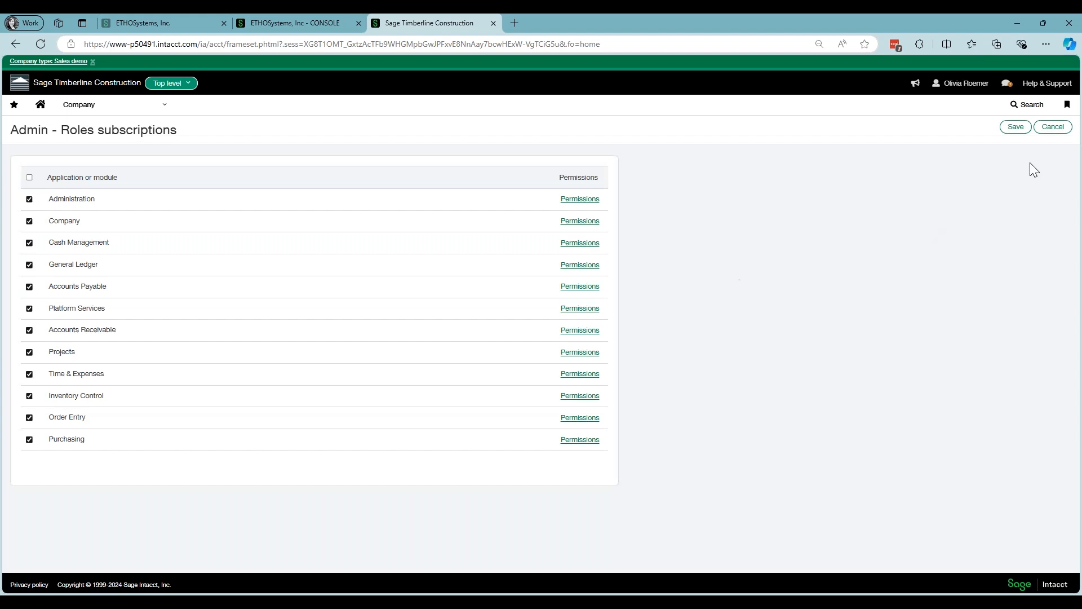
# Step: Save the Admin role's subscriptions and open the WIP project settings of the Projects application
pyautogui.click(1016, 126)
pyautogui.click(97, 108)
pyautogui.moveTo(87, 256)
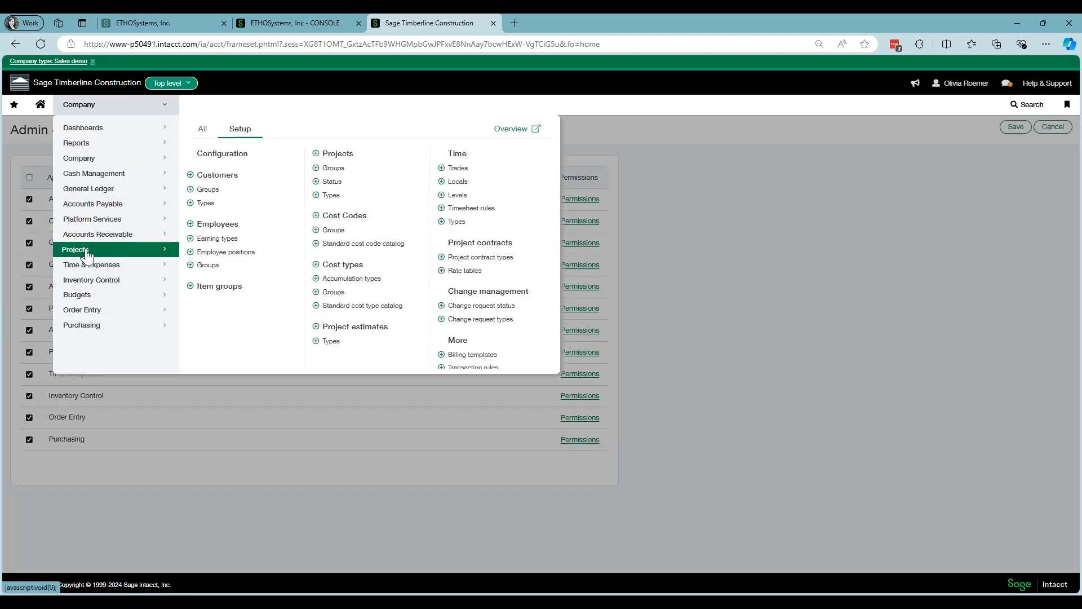
pyautogui.click(205, 131)
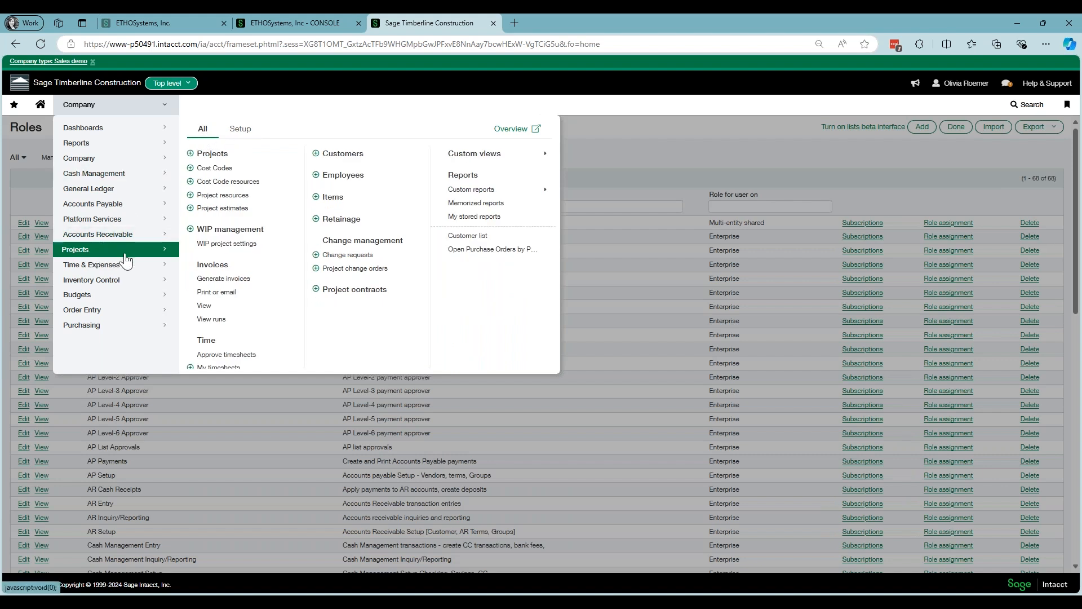
pyautogui.click(232, 246)
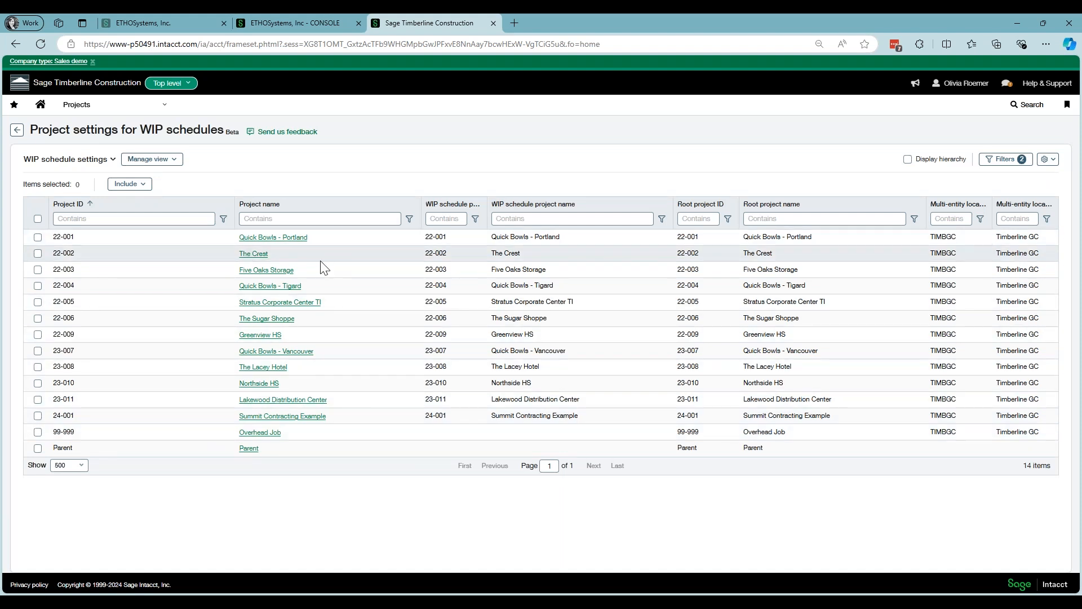
# Step: Select individual projects and all projects in the WIP schedule settings, and clear the whole selection
pyautogui.click(37, 253)
pyautogui.click(38, 270)
pyautogui.click(38, 285)
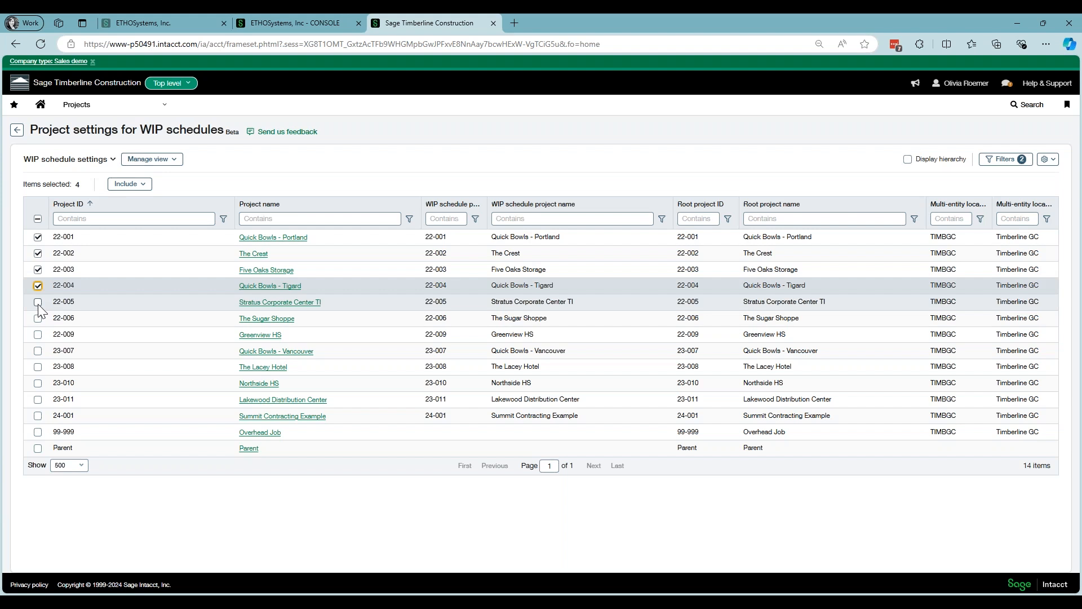
pyautogui.click(39, 219)
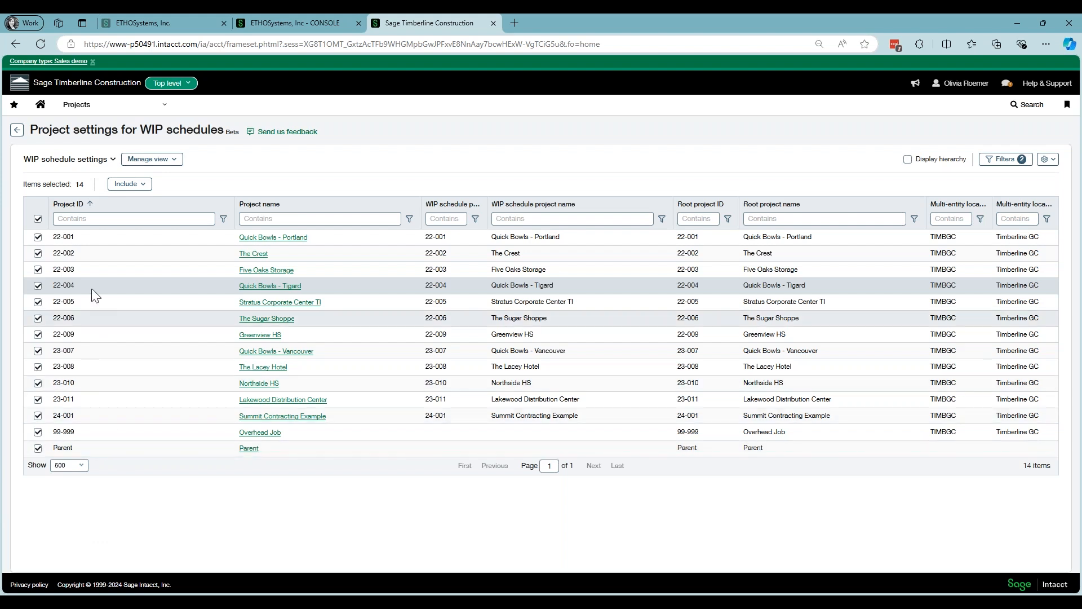
pyautogui.click(37, 219)
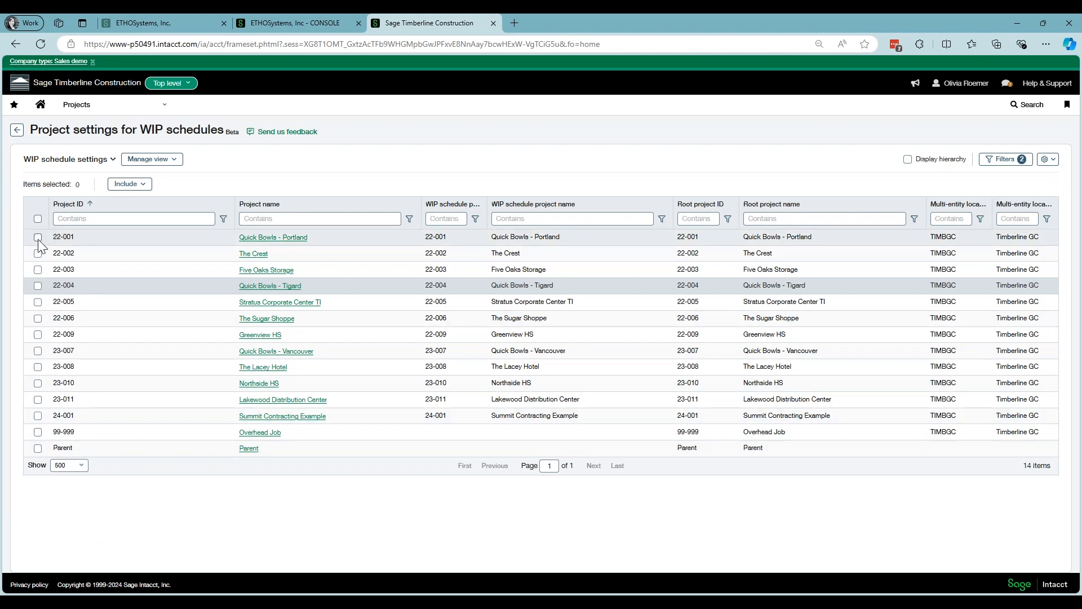
# Step: Review the Include options for the Quick Bowls - Portland project, and open the WIP management list
pyautogui.click(38, 237)
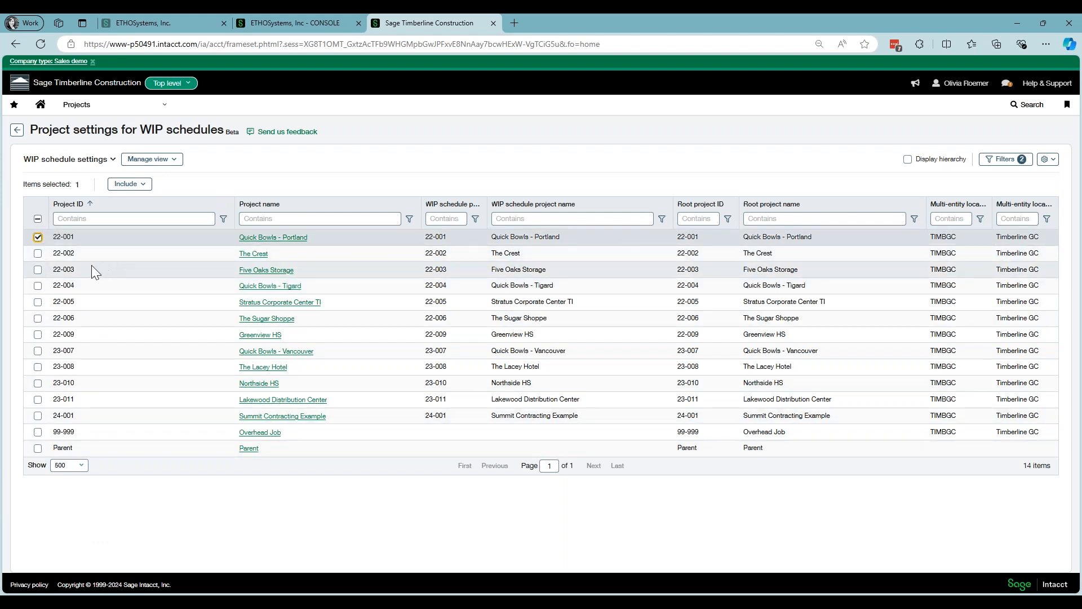
pyautogui.click(145, 189)
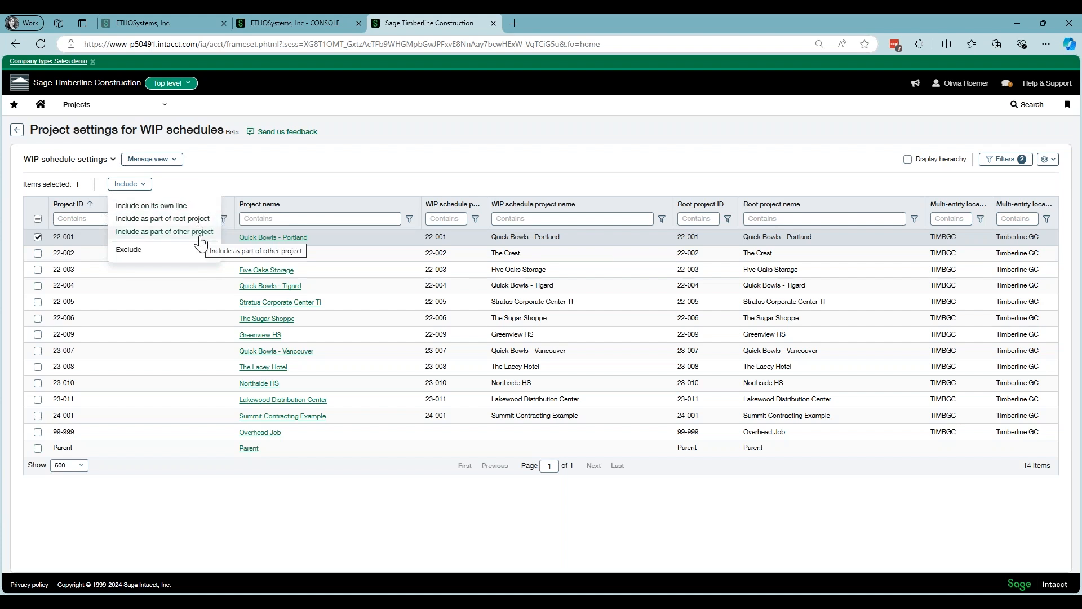
pyautogui.click(297, 160)
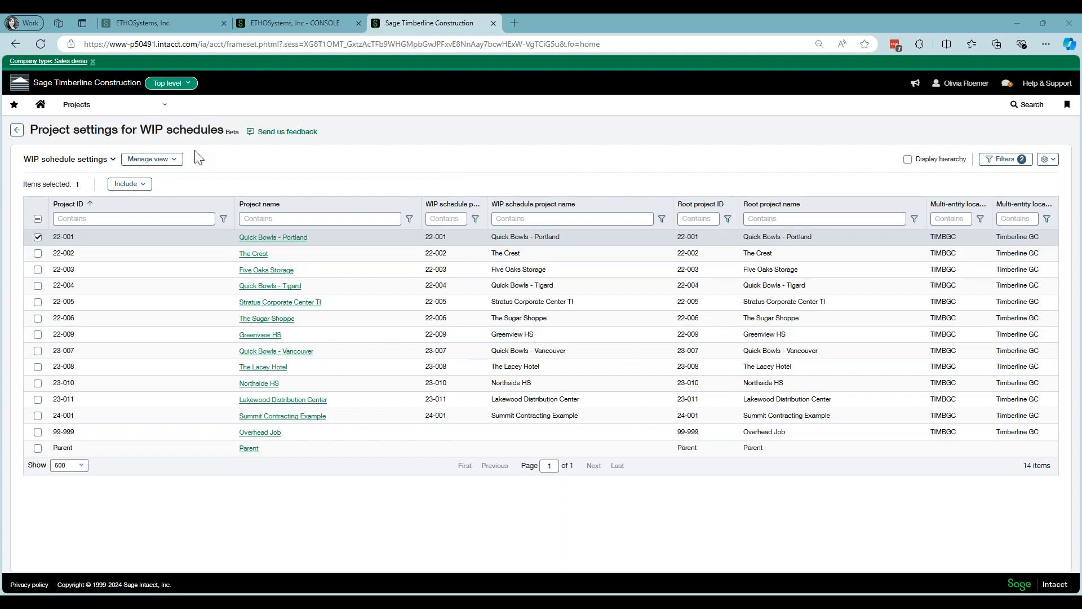
pyautogui.click(97, 106)
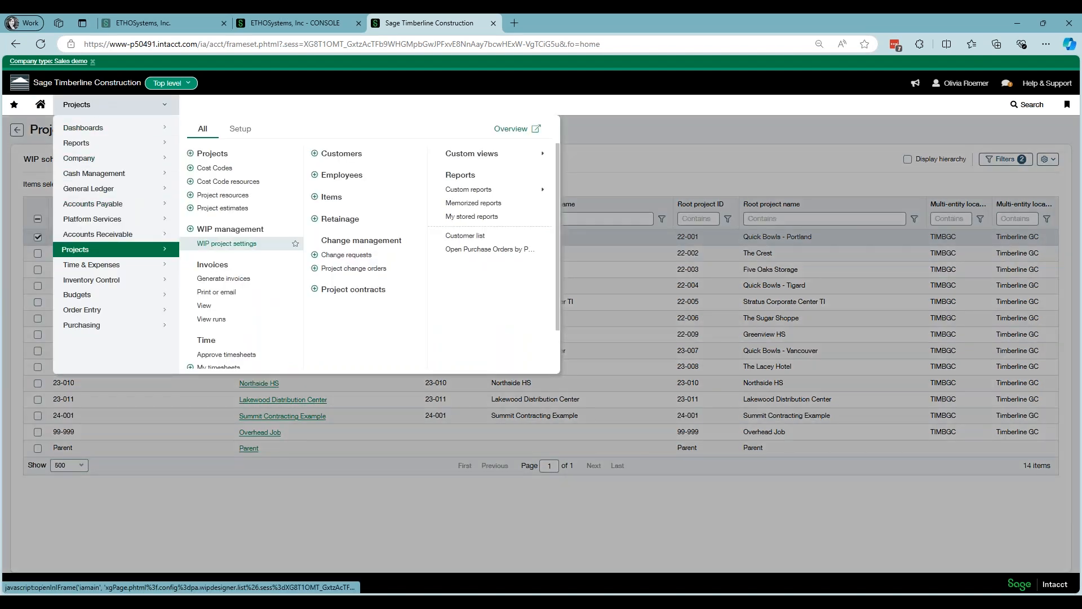
pyautogui.click(228, 231)
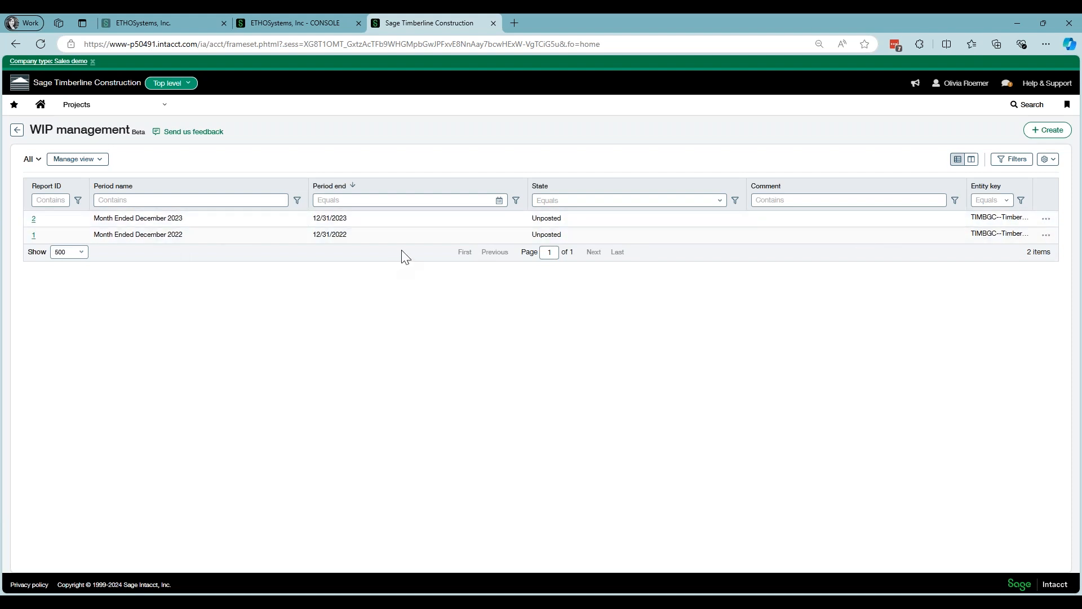
# Step: Start a new WIP schedule for entity TIMBGC--Timberline GC and period Month Ended November 2023
pyautogui.click(1047, 130)
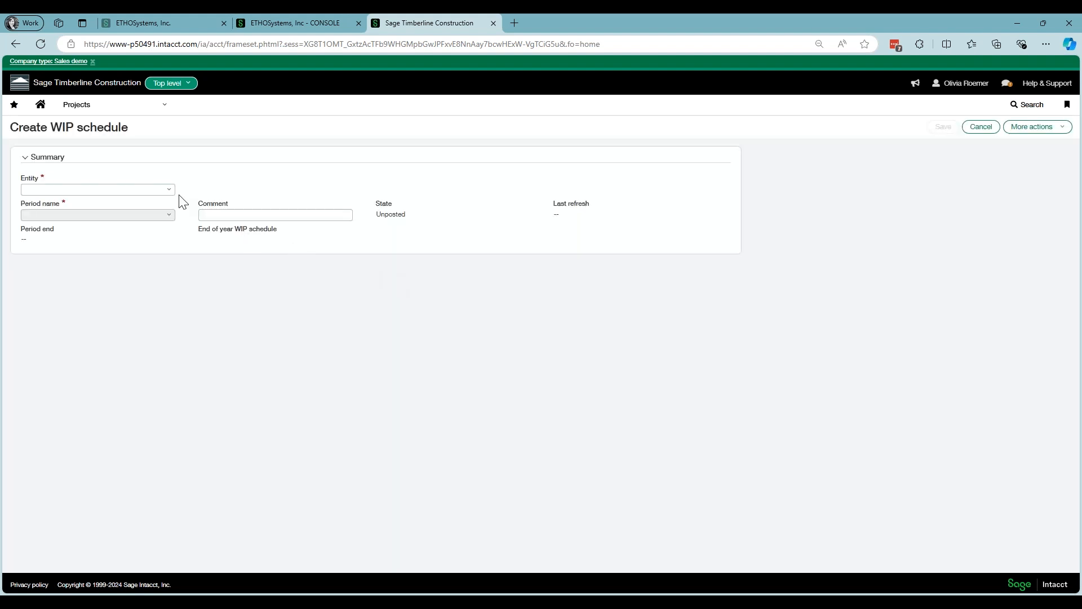
pyautogui.click(167, 192)
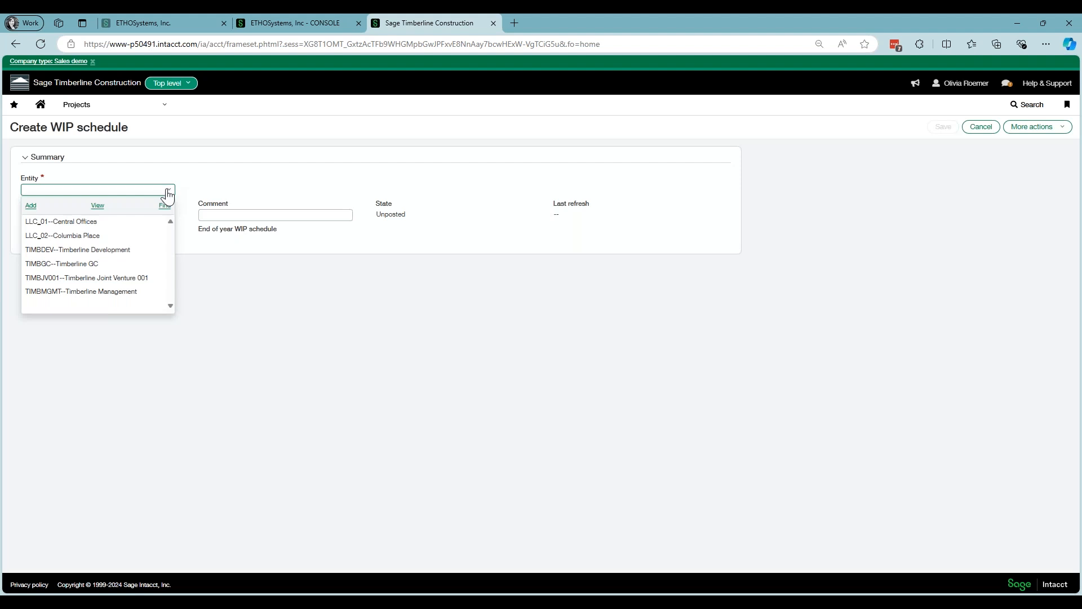
pyautogui.click(93, 263)
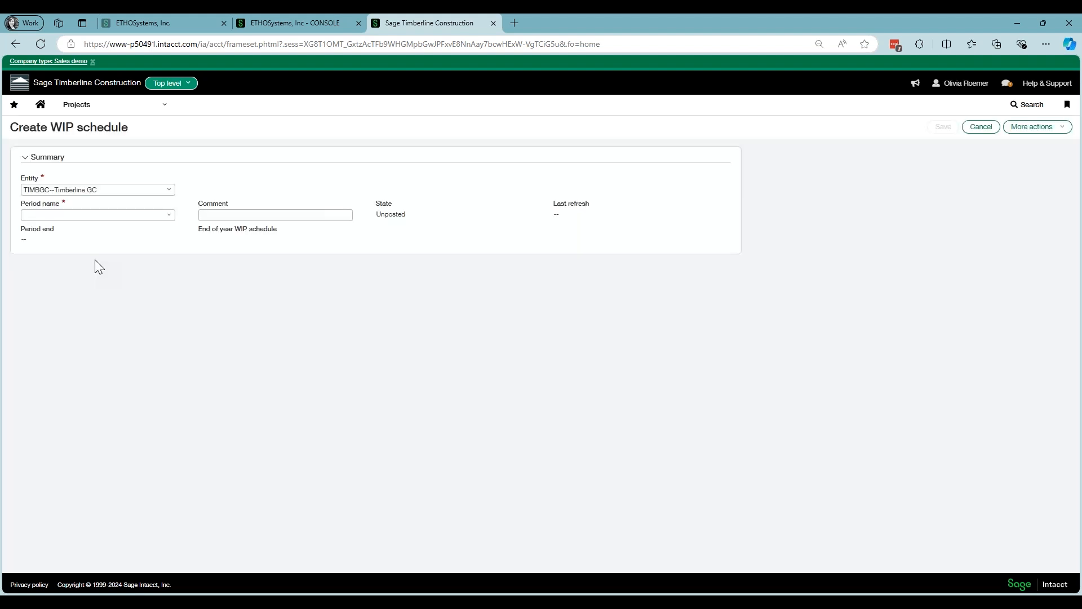
pyautogui.click(166, 215)
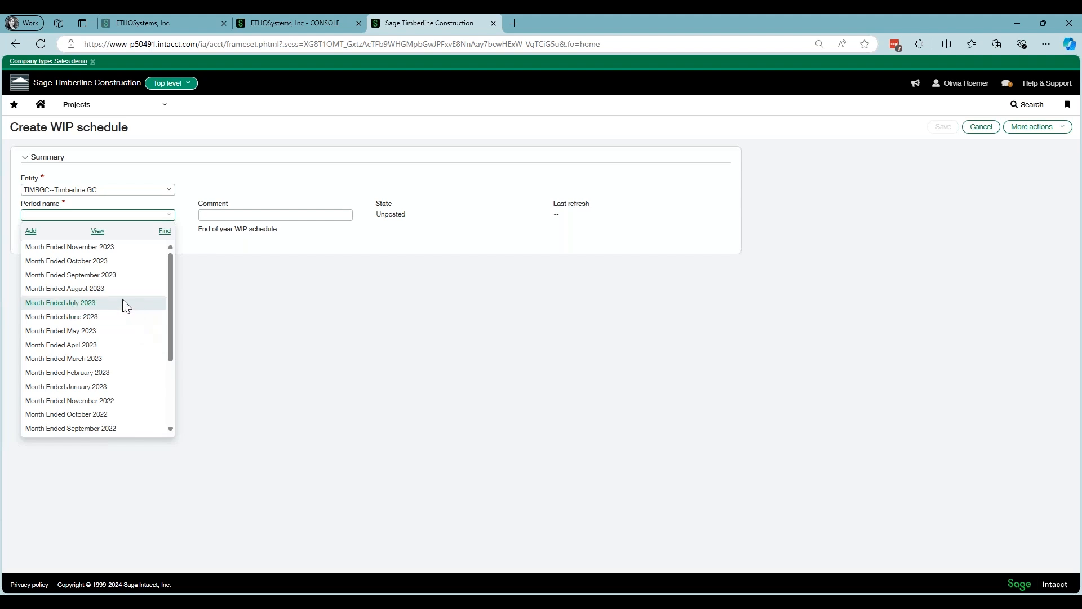
pyautogui.click(110, 249)
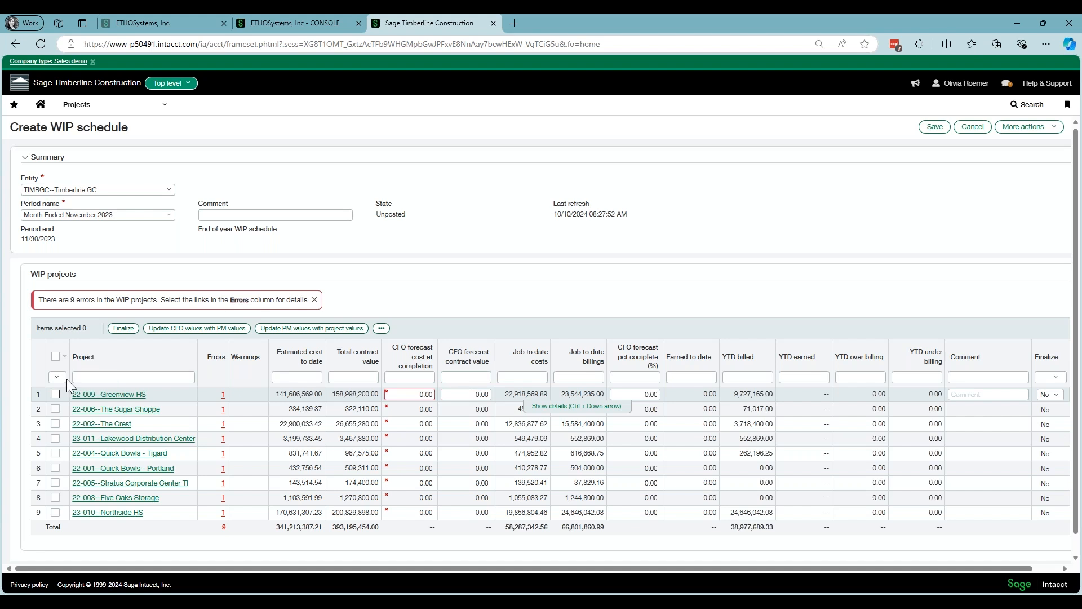
# Step: For all projects in the new schedule, update PM values with project values and CFO values with PM values
pyautogui.click(56, 356)
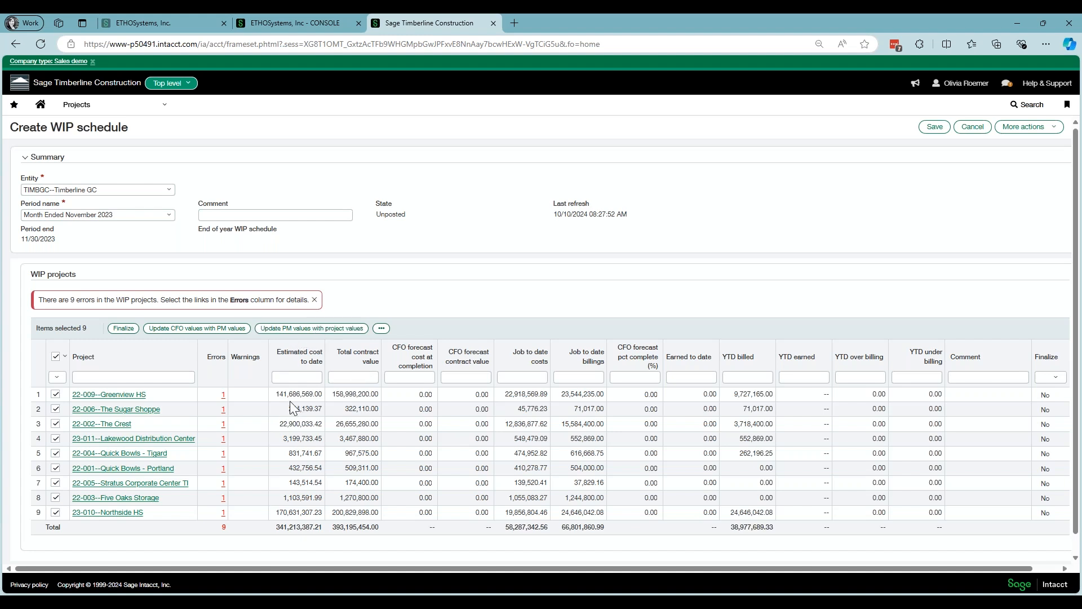
pyautogui.click(297, 377)
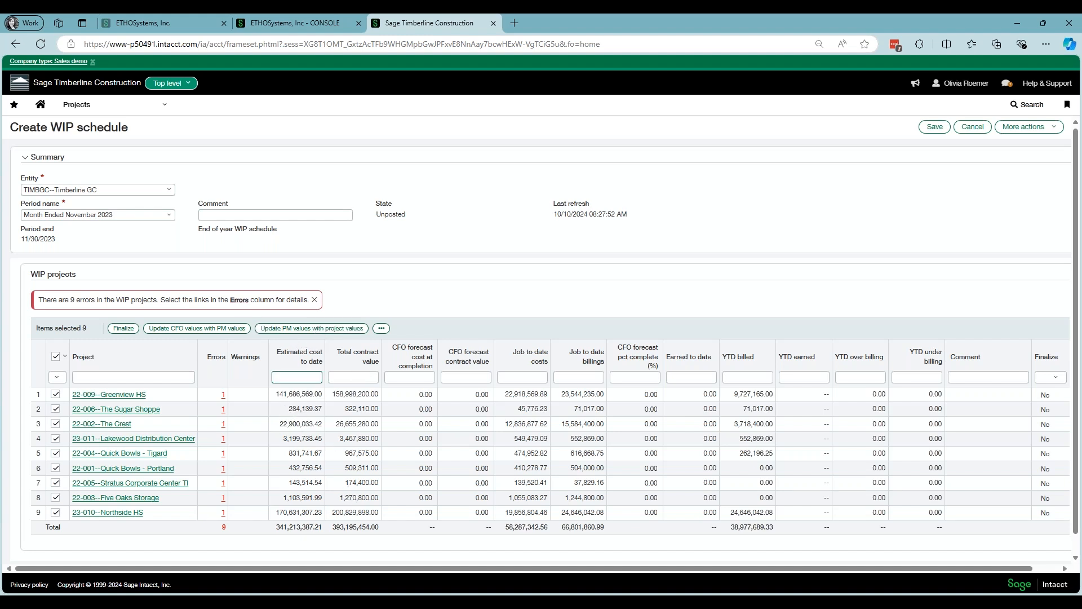
pyautogui.click(313, 329)
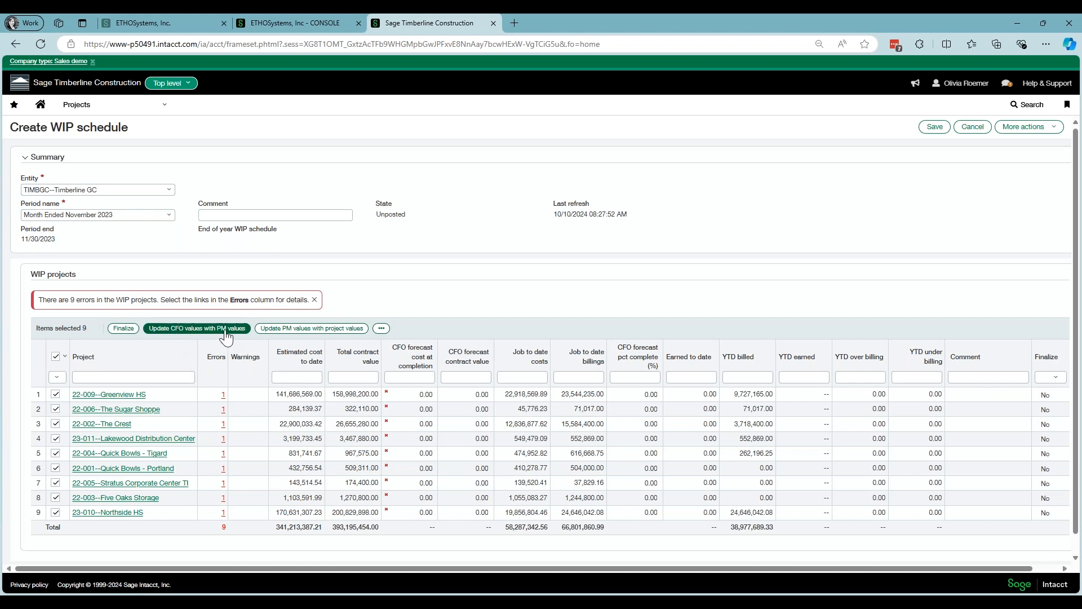
pyautogui.click(197, 328)
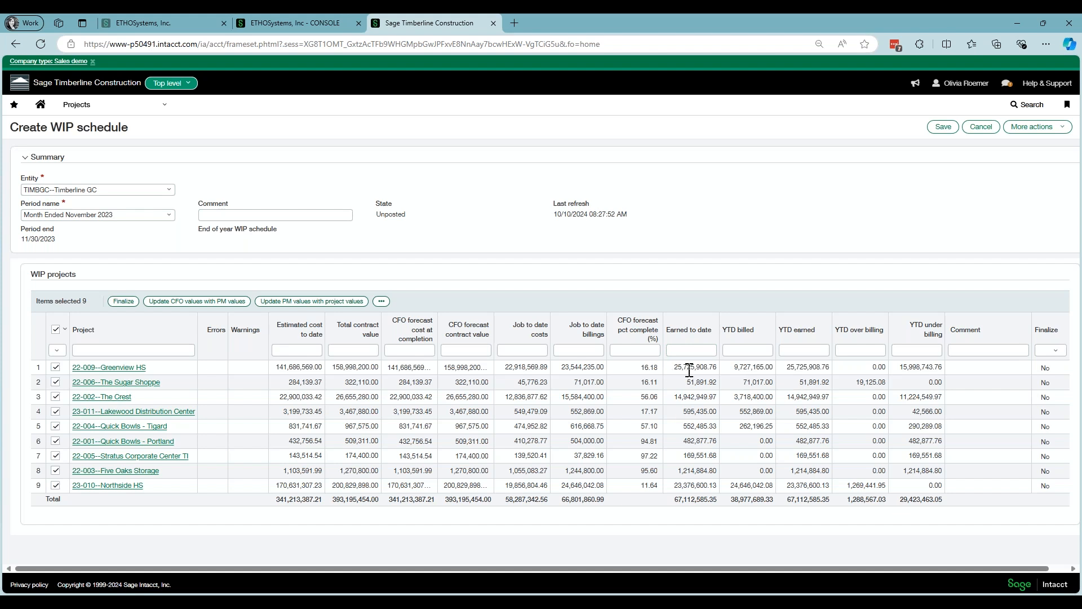
# Step: Set the CFO forecast cost at completion for Greenview HS to 139,000,000 and check its earned-to-date amount
pyautogui.click(388, 368)
pyautogui.doubleClick(389, 367)
pyautogui.write('139000000.')
pyautogui.click(712, 365)
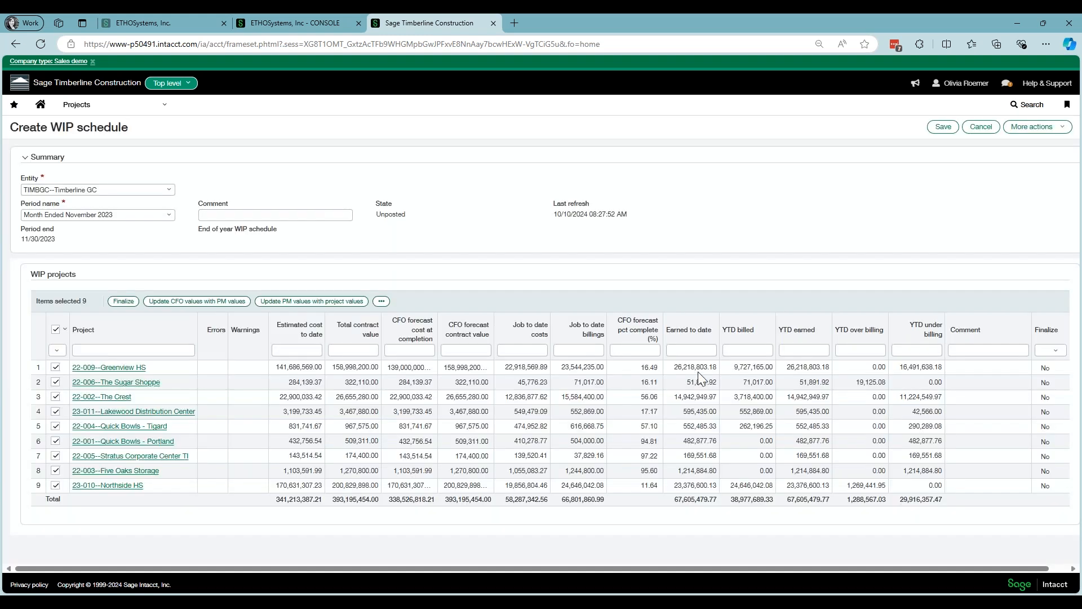
pyautogui.moveTo(670, 367); pyautogui.dragTo(717, 367)
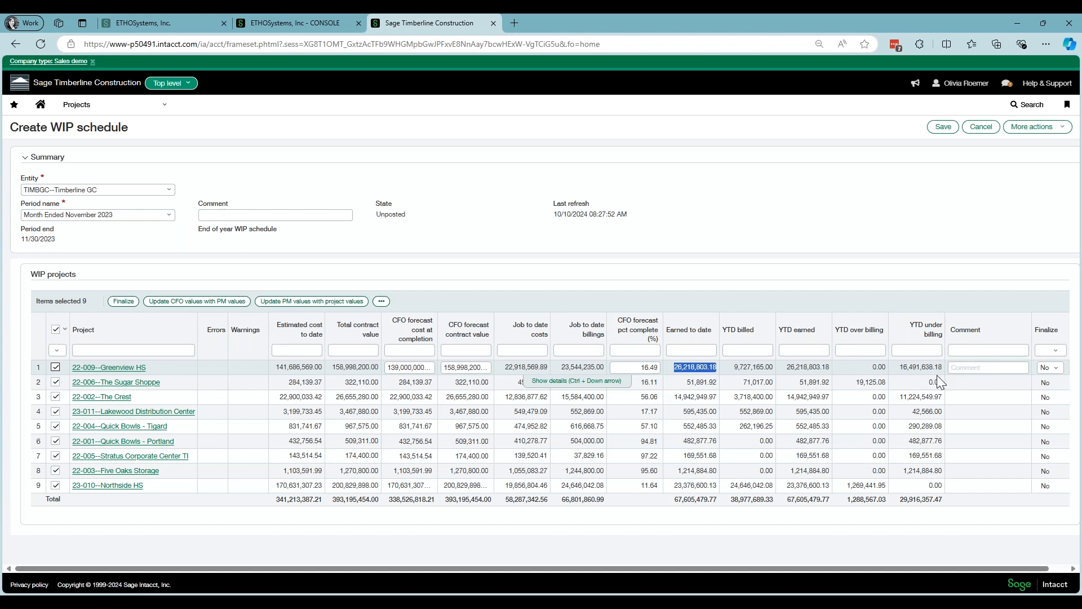
# Step: Check the comment and Finalize options for Greenview HS, and cancel the new WIP schedule
pyautogui.click(976, 367)
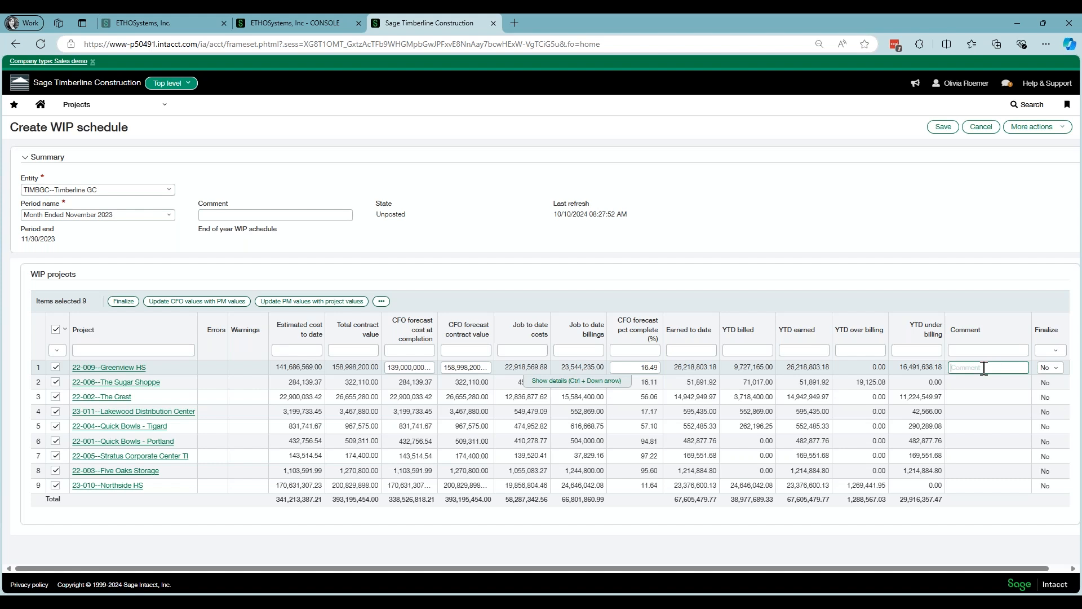
pyautogui.click(1056, 371)
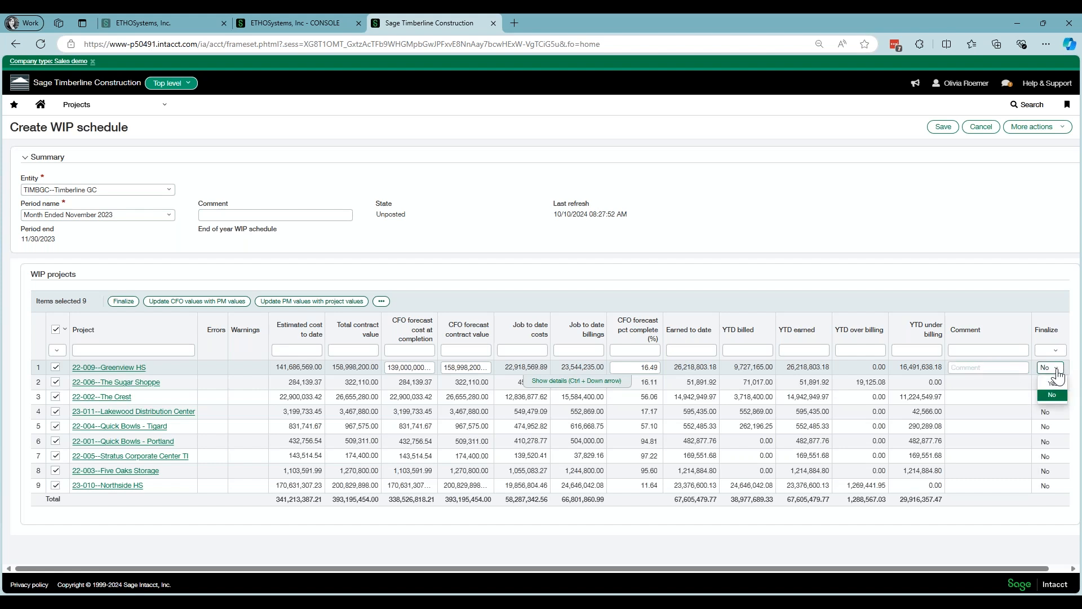
pyautogui.click(981, 367)
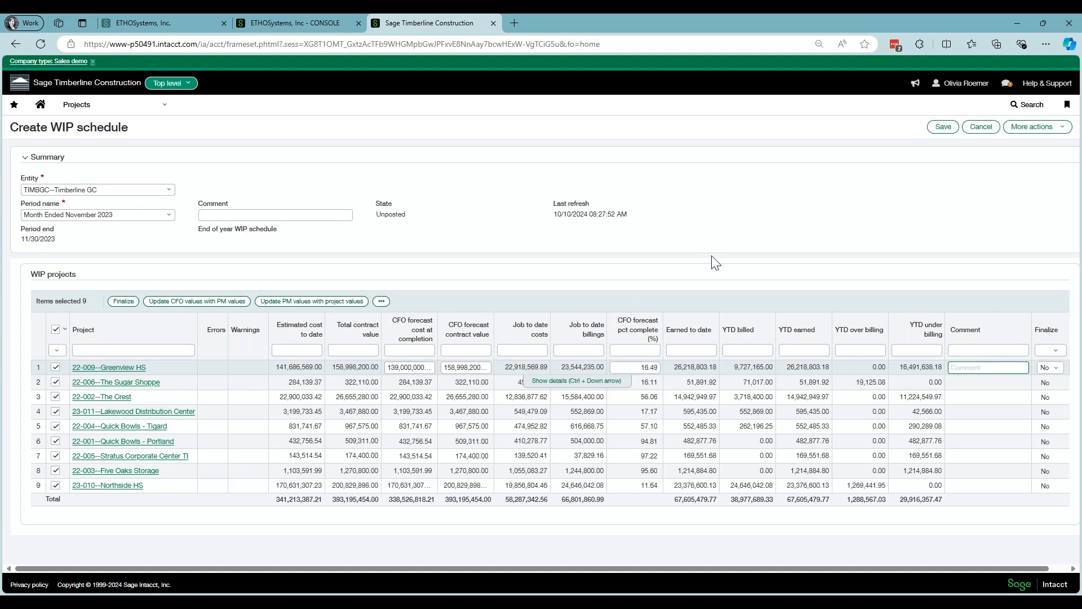
pyautogui.click(981, 126)
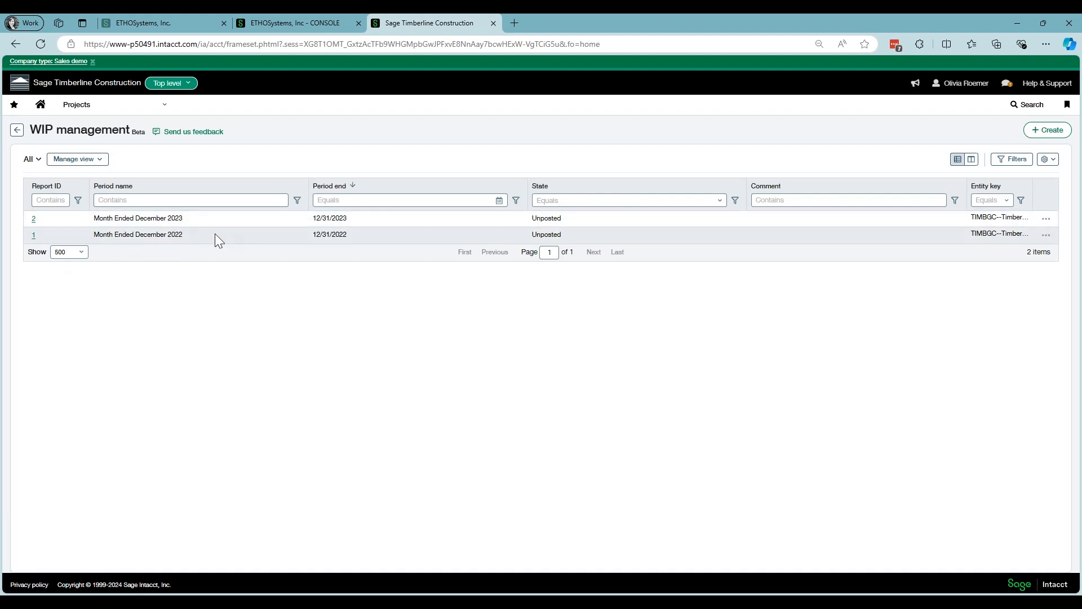
# Step: Open the Month Ended December 2022 WIP schedule for editing
pyautogui.click(33, 235)
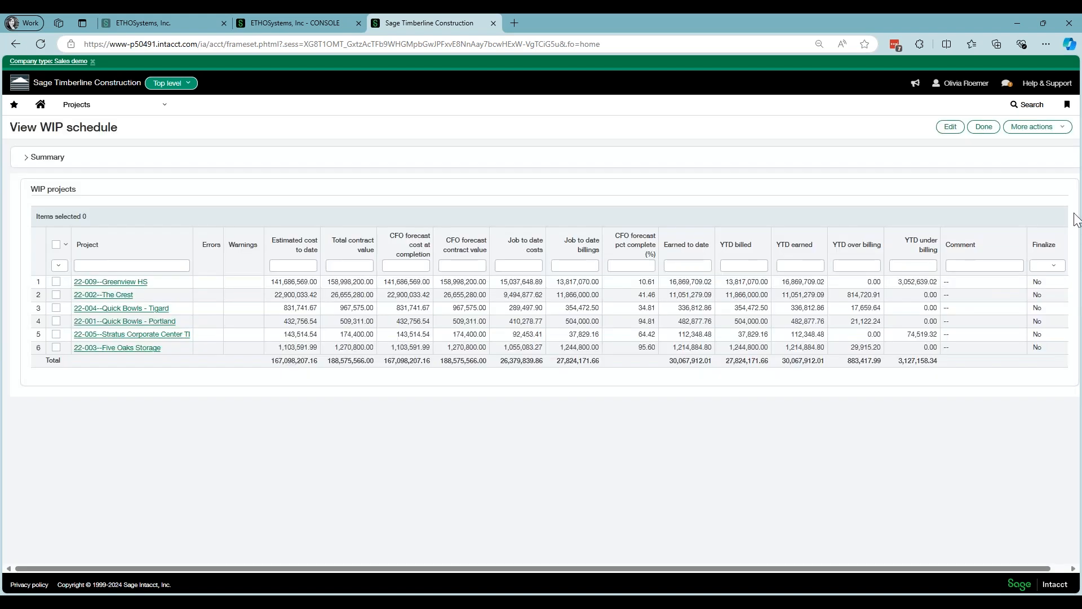
pyautogui.click(951, 128)
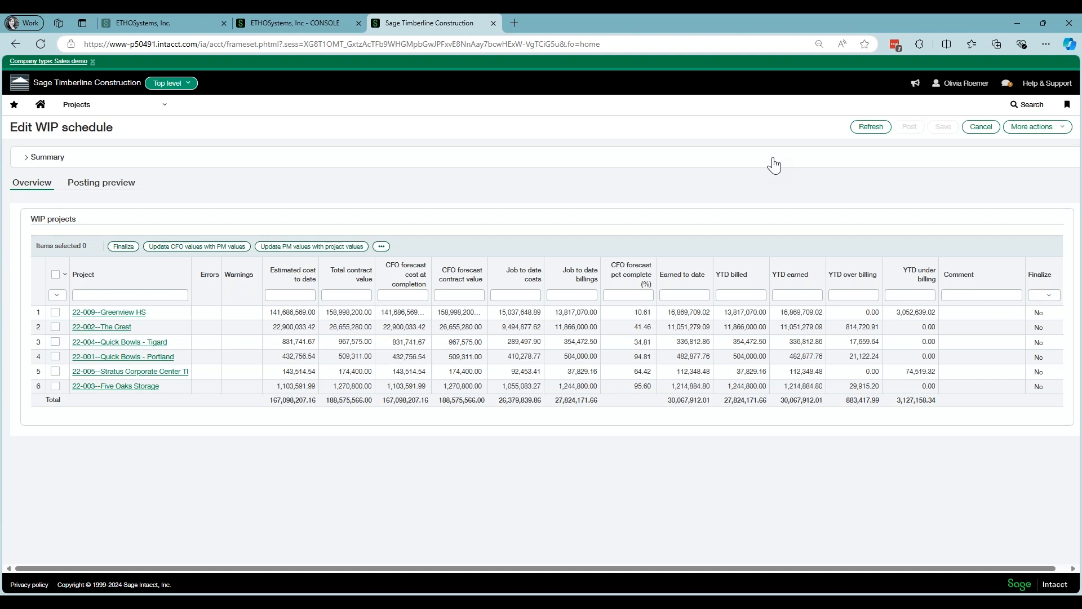
# Step: Try finalizing the Greenview HS project, and set its Finalize value back to No
pyautogui.click(1046, 313)
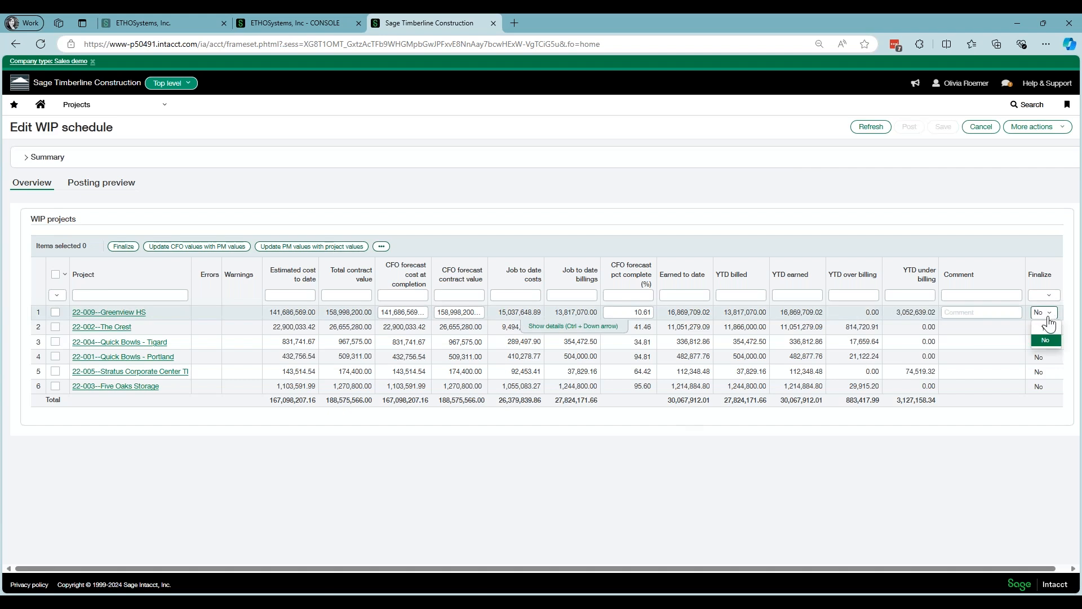
pyautogui.click(1047, 329)
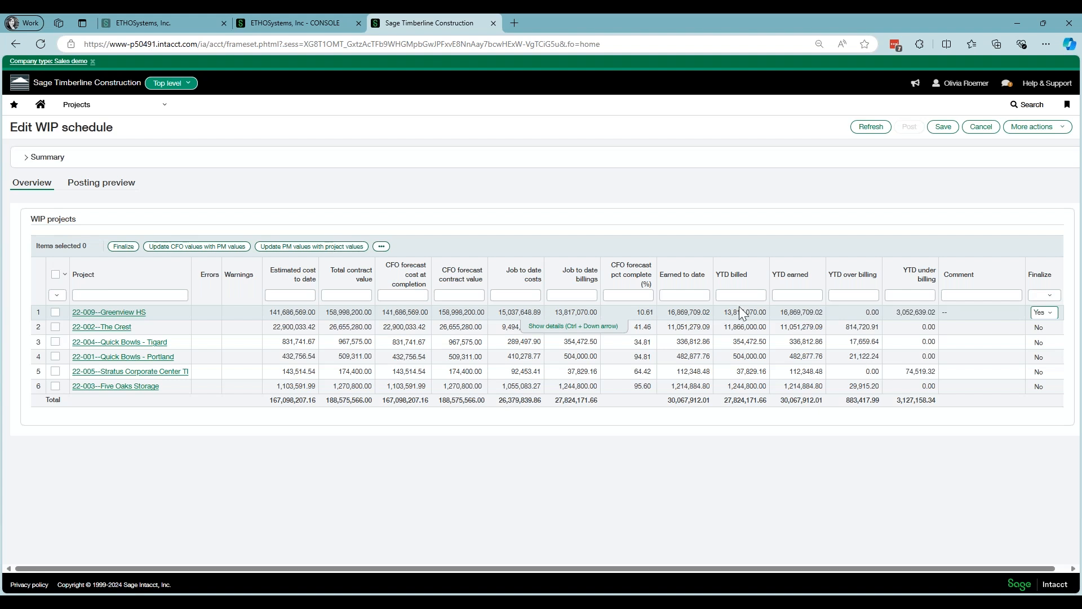
pyautogui.click(1047, 313)
pyautogui.click(1047, 339)
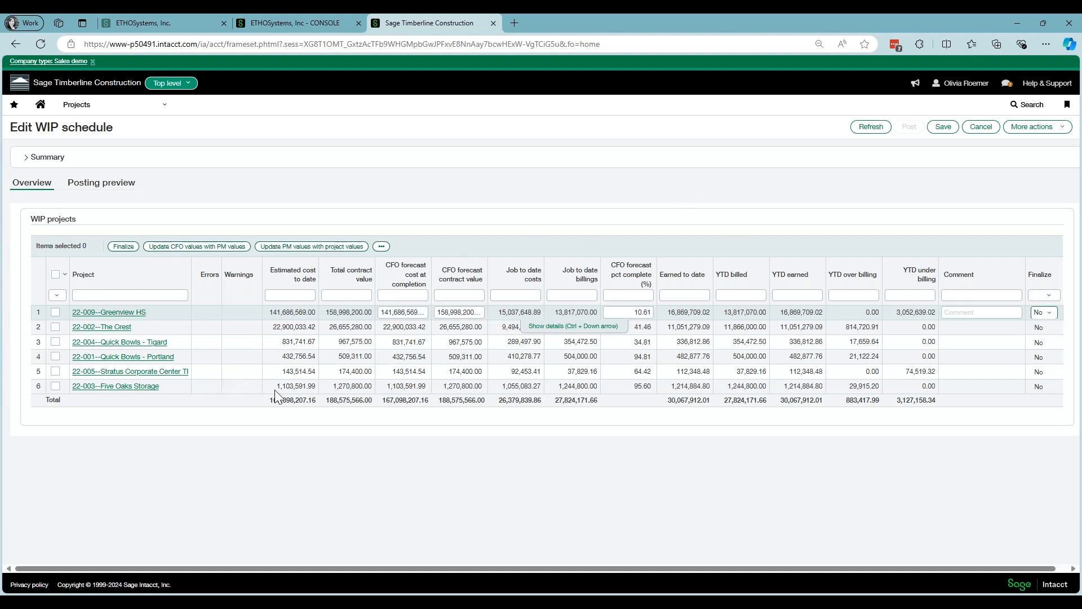
# Step: Review the schedule's posting preview, and return to the read-only view of the Month Ended December 2022 schedule without saving
pyautogui.click(96, 191)
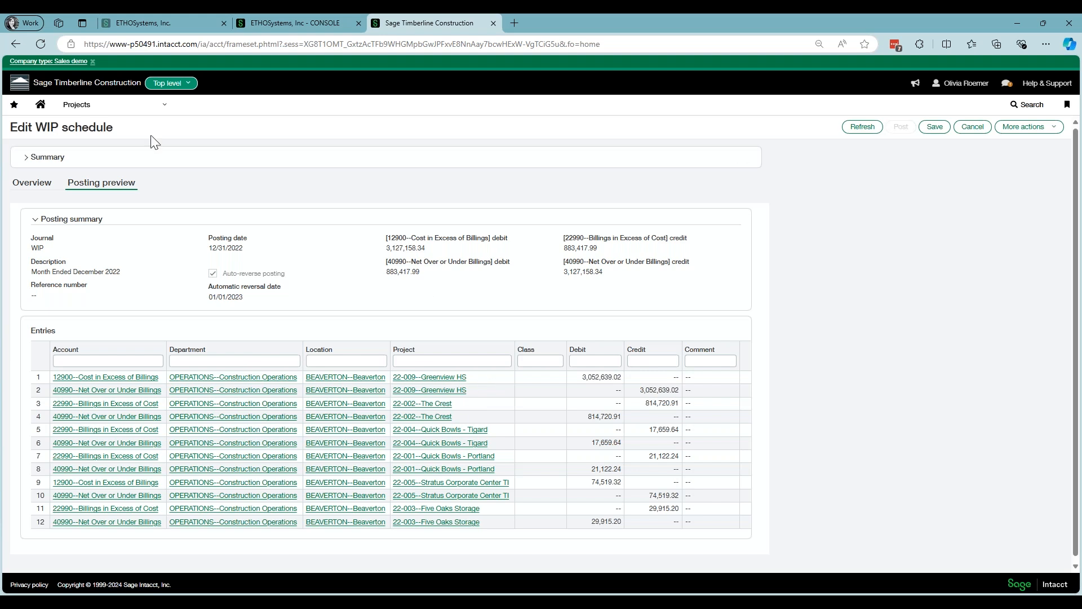
pyautogui.click(35, 187)
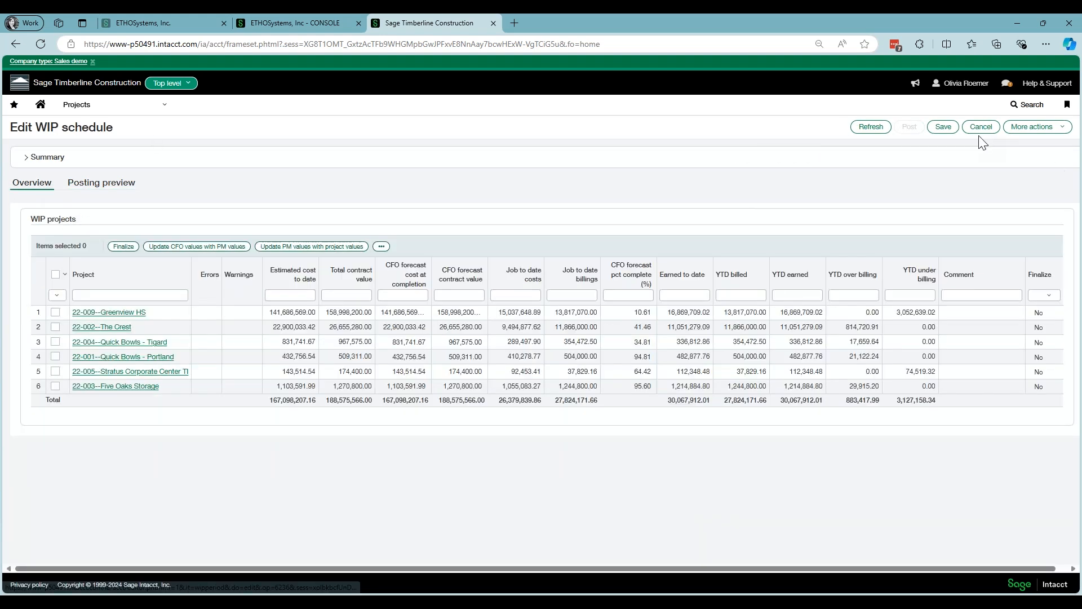
pyautogui.click(972, 127)
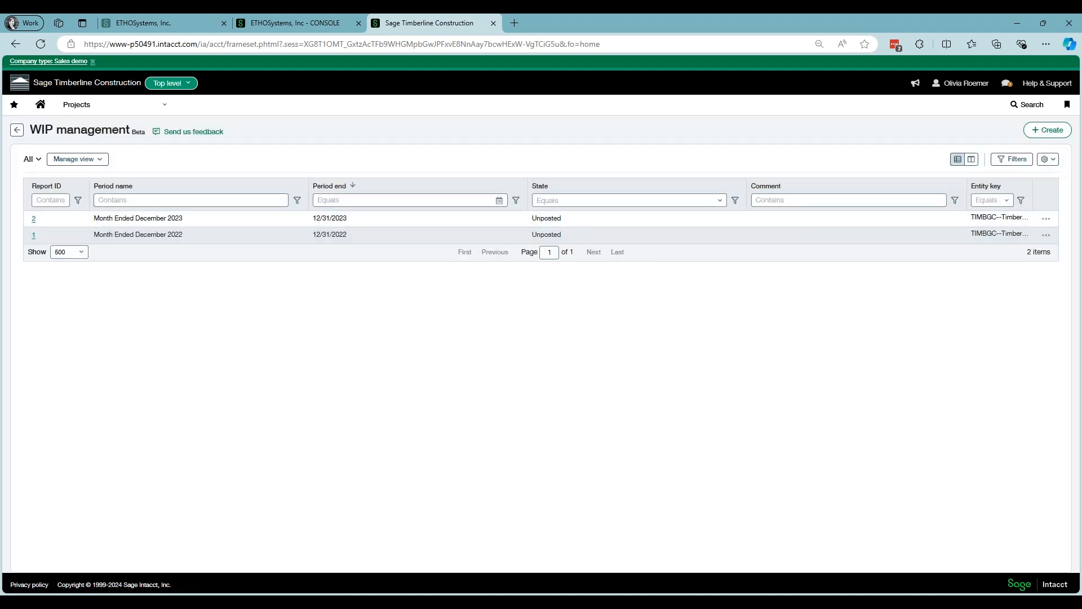
pyautogui.click(33, 235)
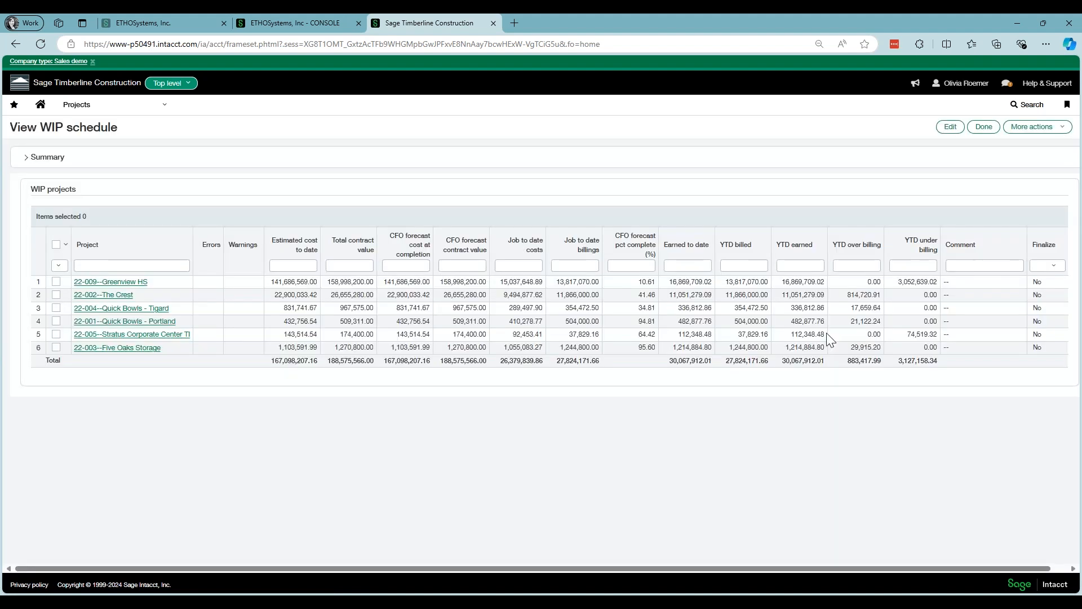
# Step: Open the Month Ended December 2022 WIP schedule for editing, and review its posting preview before returning to the project overview
pyautogui.click(950, 129)
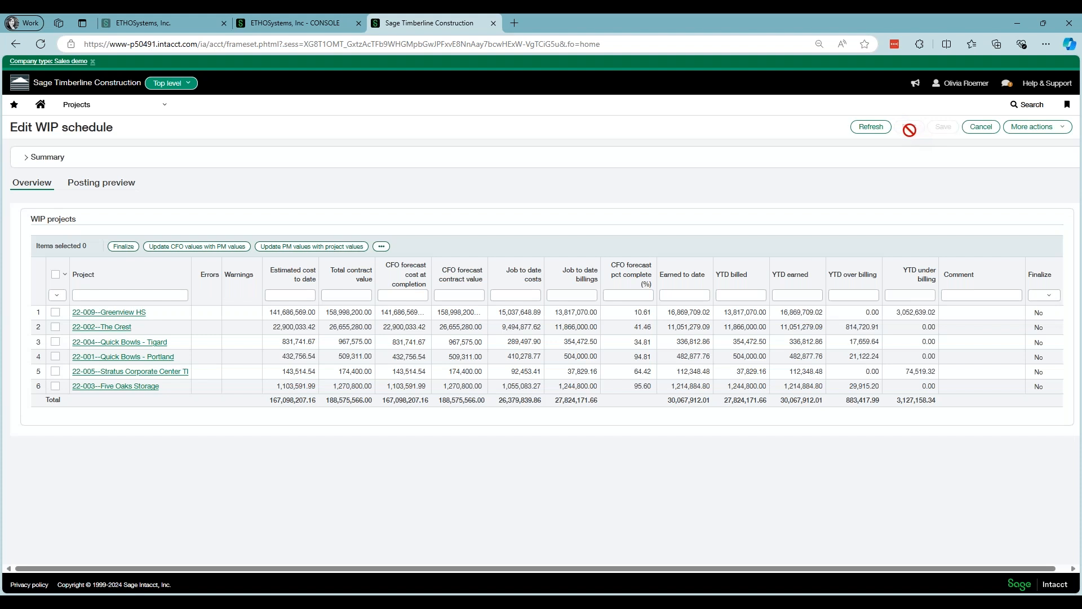
pyautogui.click(84, 184)
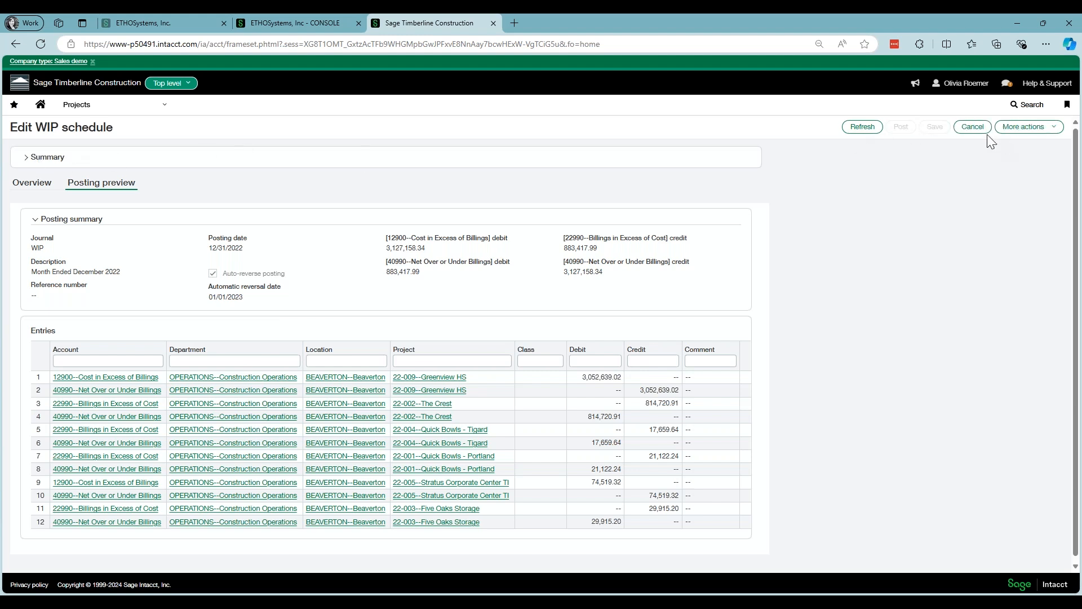
pyautogui.click(29, 186)
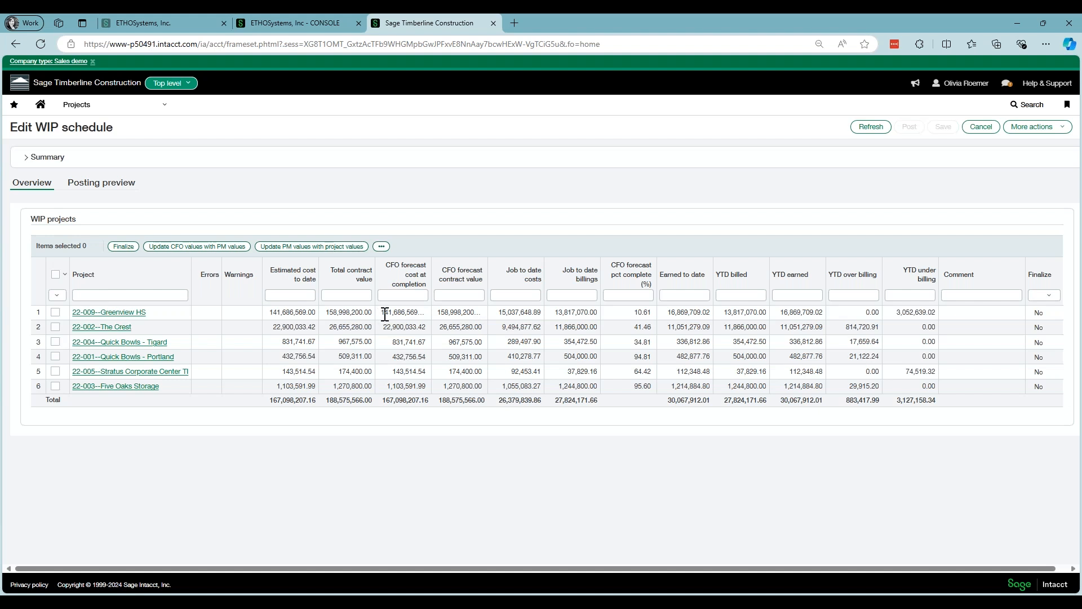
# Step: Clear the CFO forecast cost at completion for Quick Bowls - Tigard, and set it to the job-to-date costs amount, 289,497.90
pyautogui.click(389, 342)
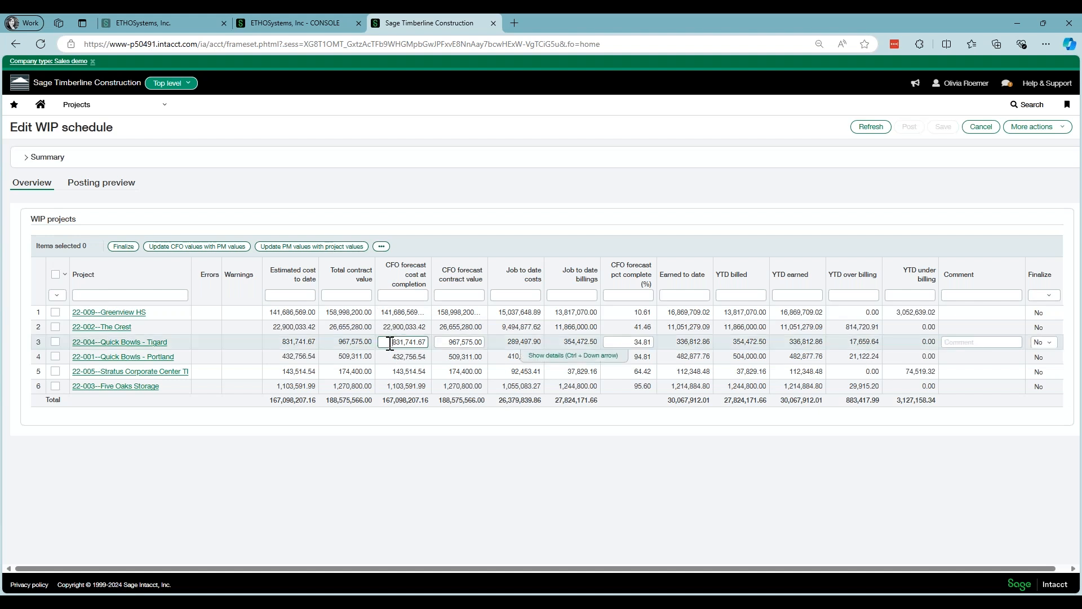
pyautogui.moveTo(389, 342); pyautogui.dragTo(498, 347)
pyautogui.press('BackSpace')
pyautogui.click(490, 344)
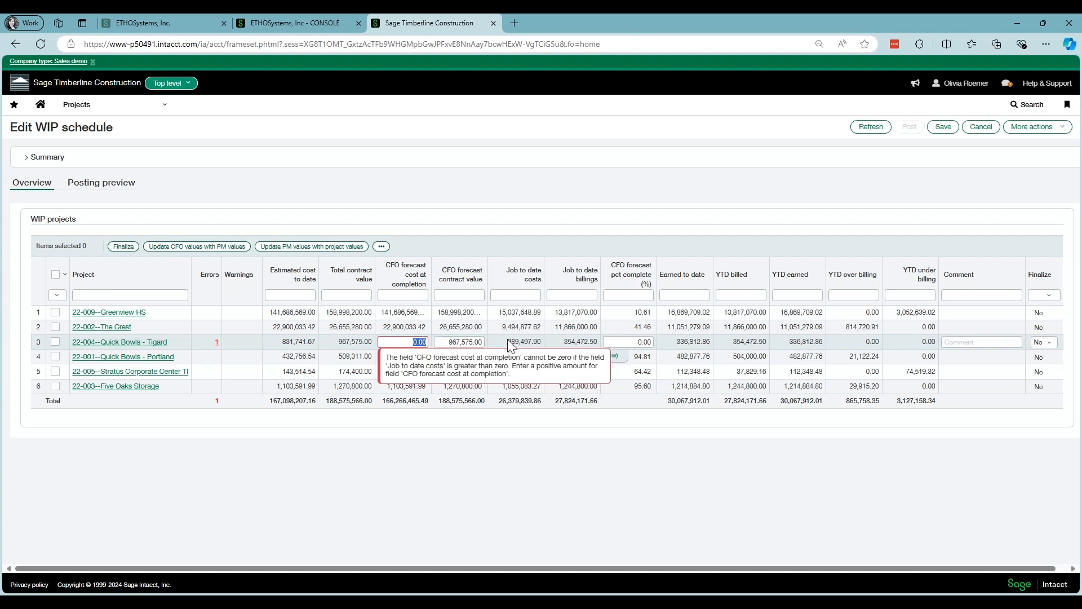
pyautogui.write('289497.90')
pyautogui.press('Tab')
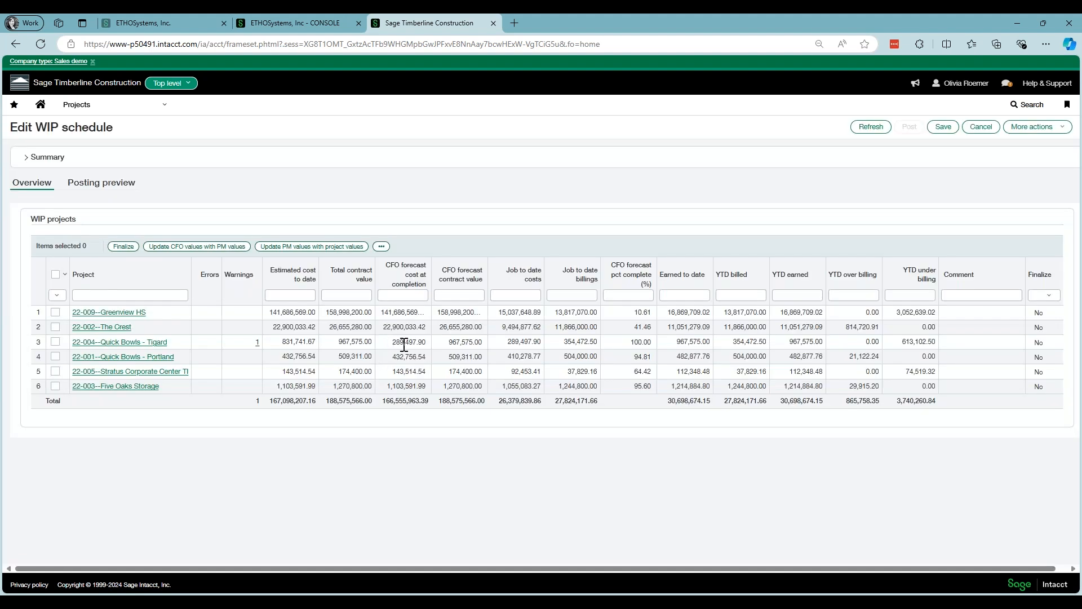
# Step: Set the CFO forecast cost at completion for Quick Bowls - Tigard to 275,000, and check the project's error details
pyautogui.click(402, 342)
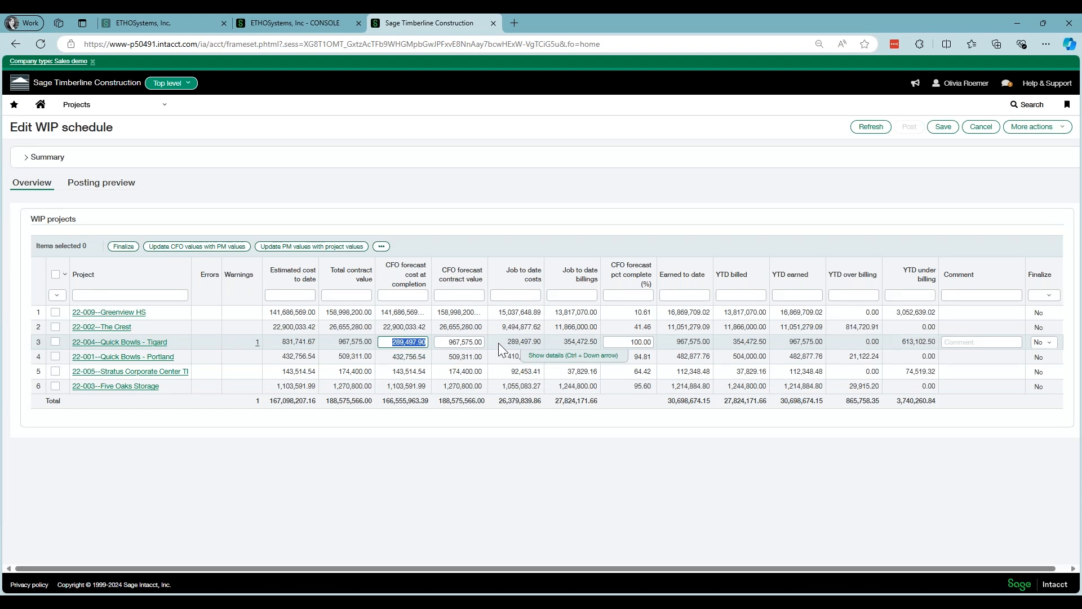
pyautogui.write('275000')
pyautogui.press('Tab')
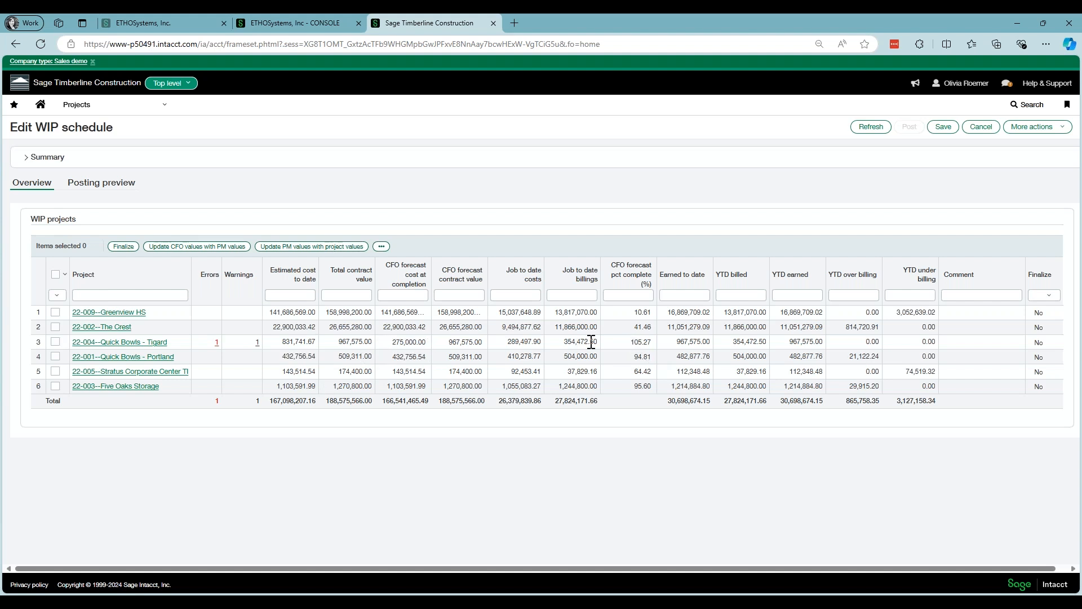
pyautogui.click(620, 342)
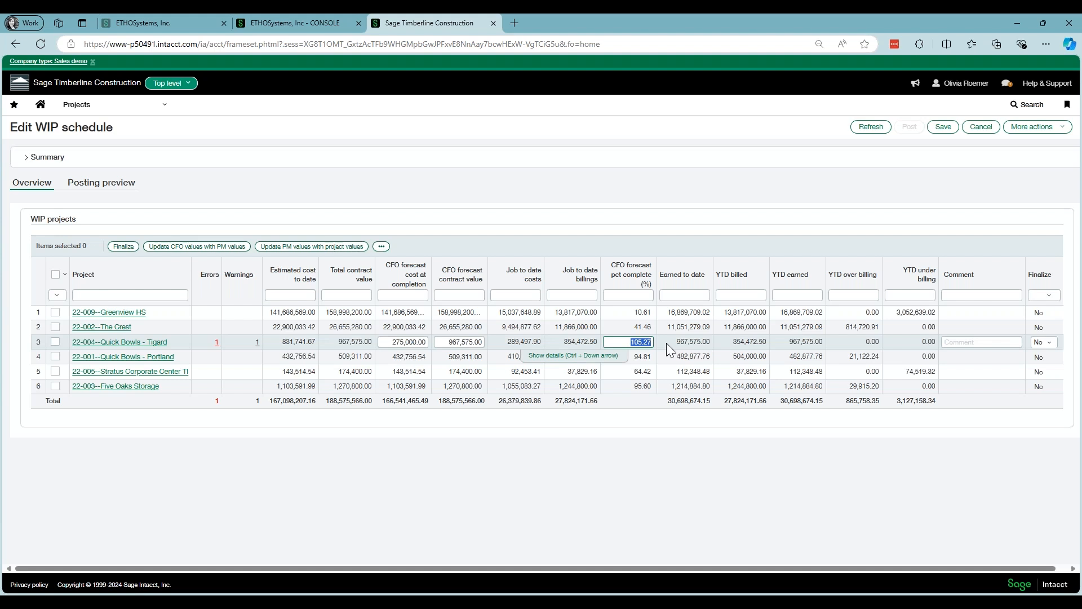
pyautogui.click(217, 342)
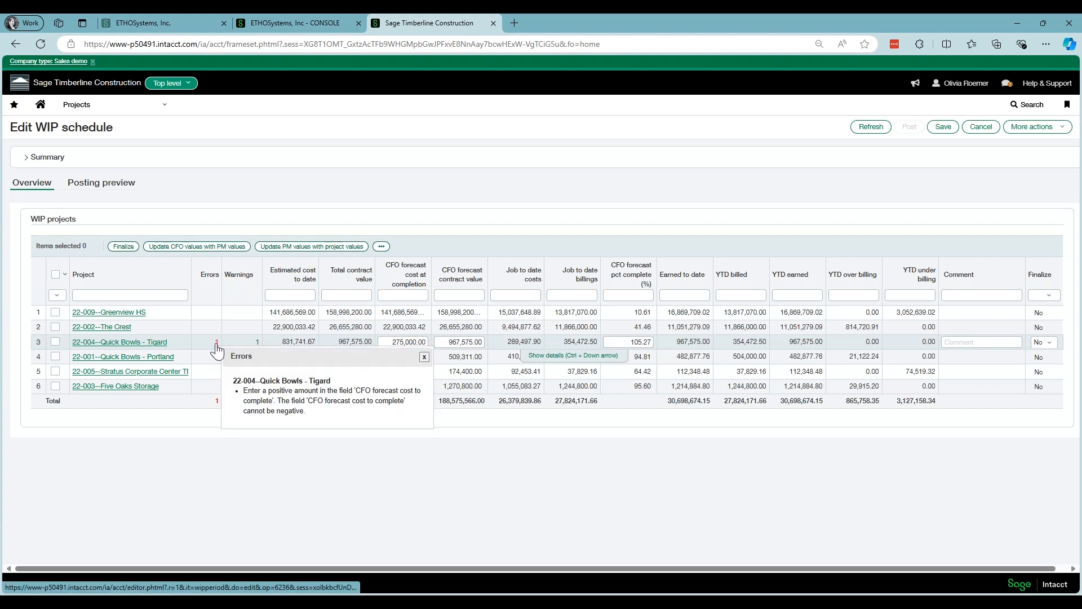
pyautogui.click(424, 357)
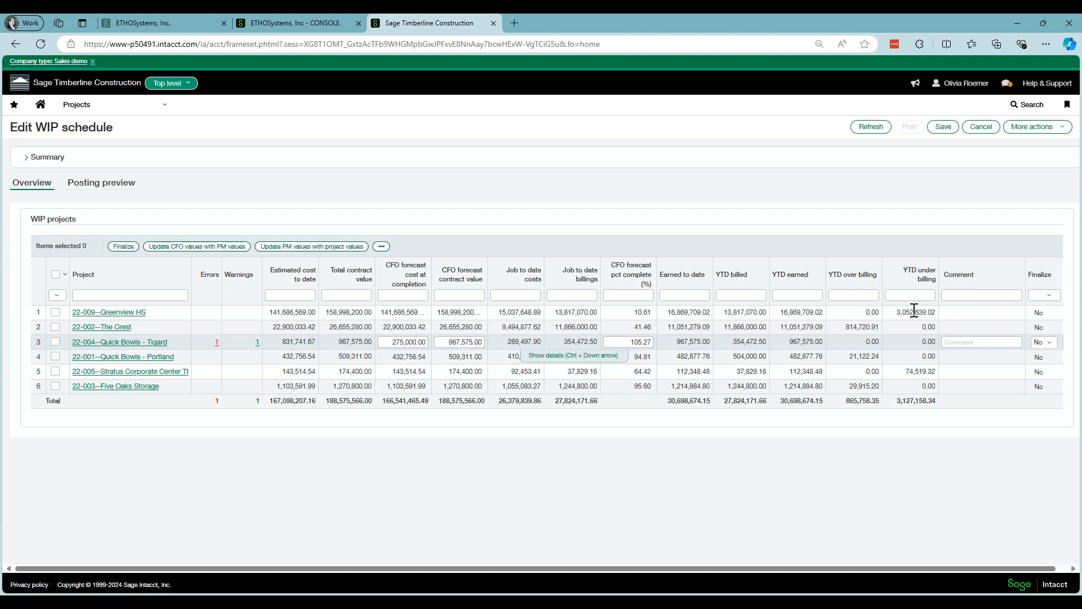
pyautogui.click(925, 312)
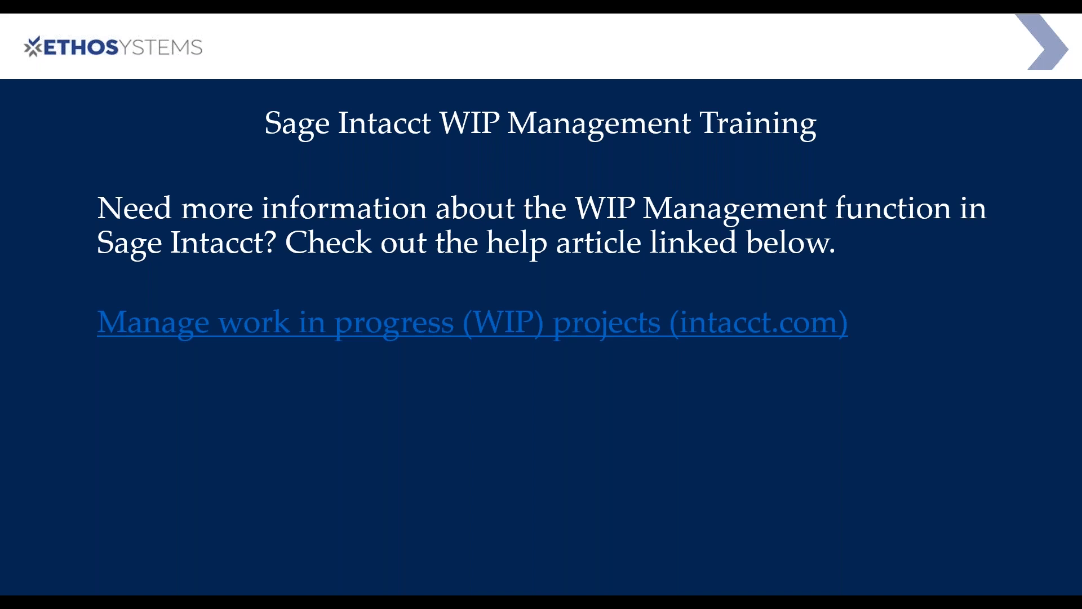
pyautogui.press('Right')
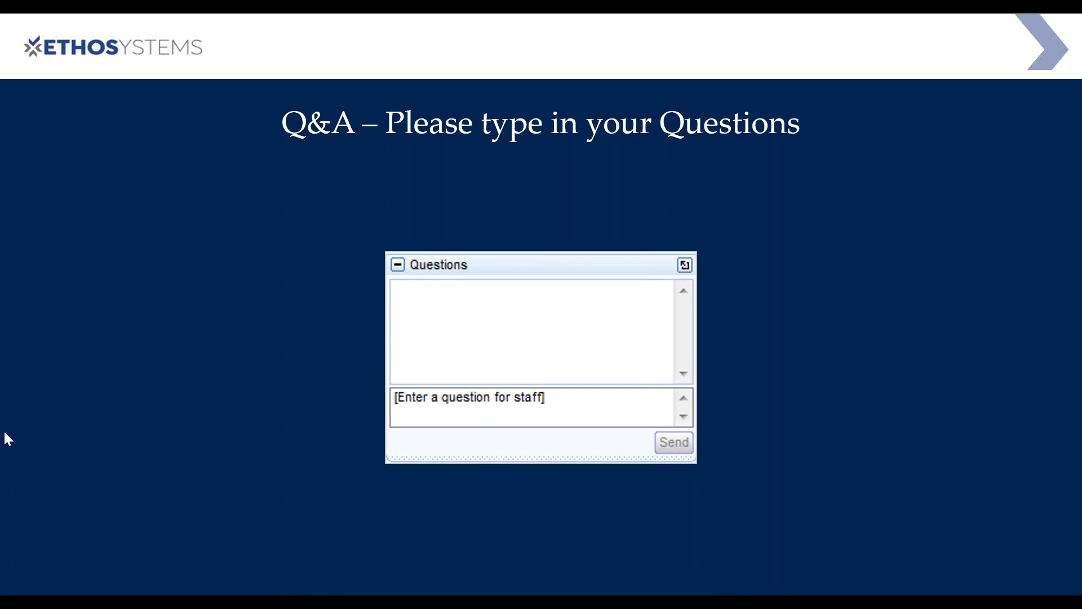
pyautogui.press('Right')
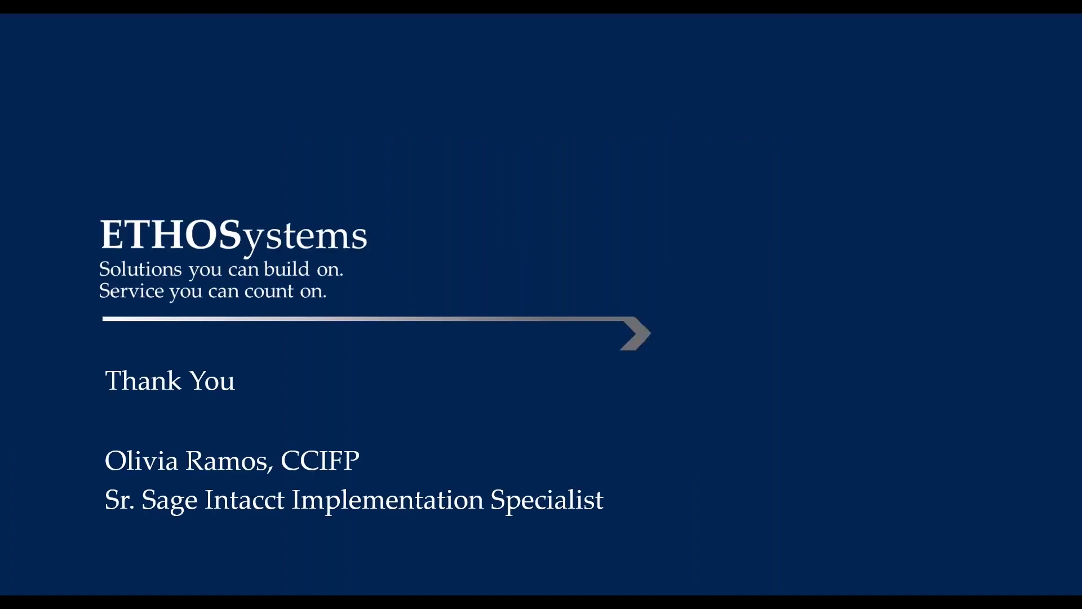